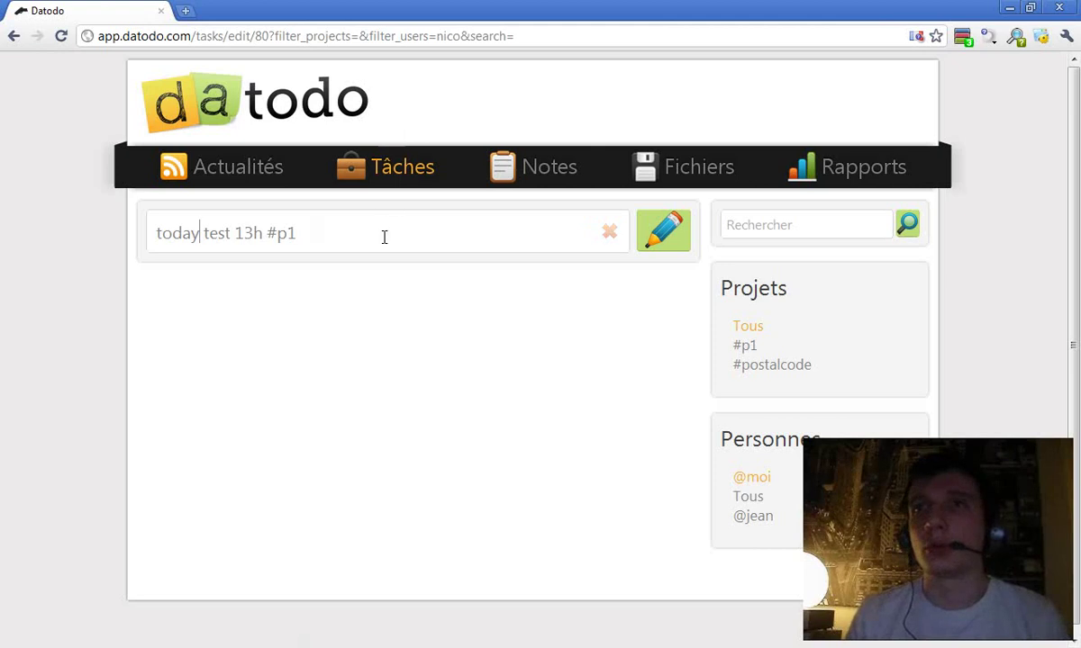
# Reopen today's "test" task for editing, reschedule it to samedi at 18h, and save it.
pyautogui.click(404, 184)
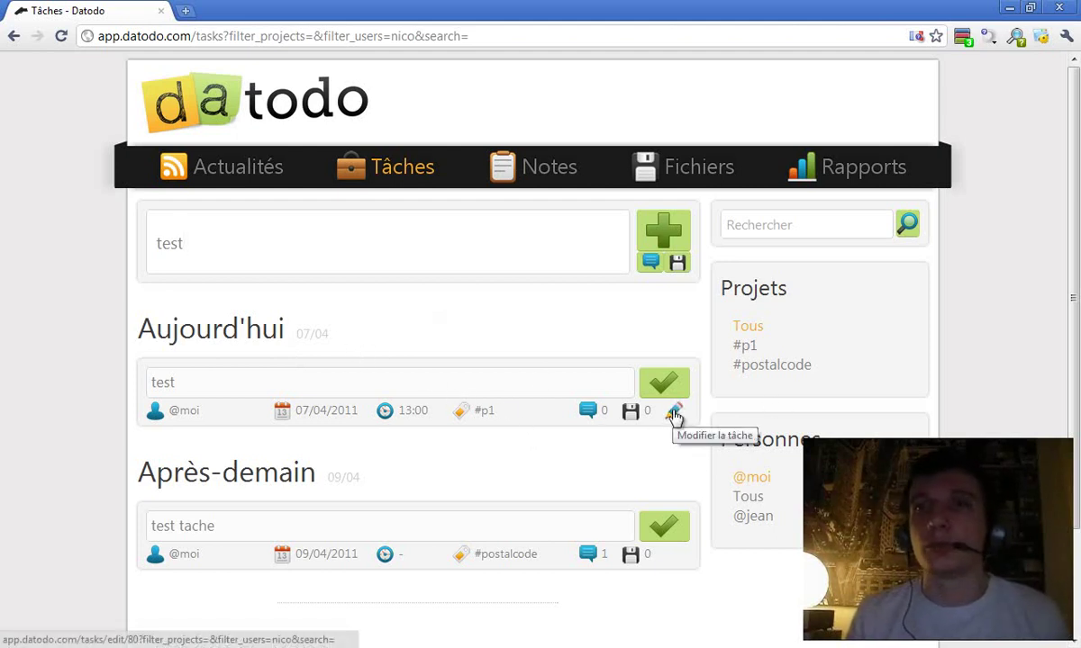
pyautogui.click(674, 414)
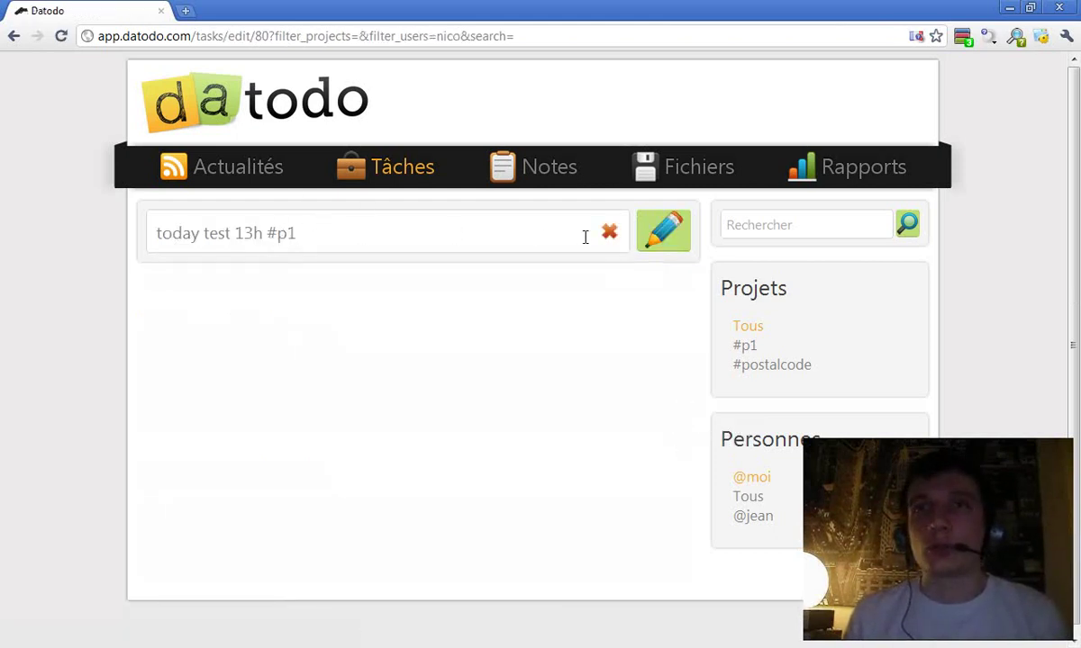
pyautogui.doubleClick(168, 235)
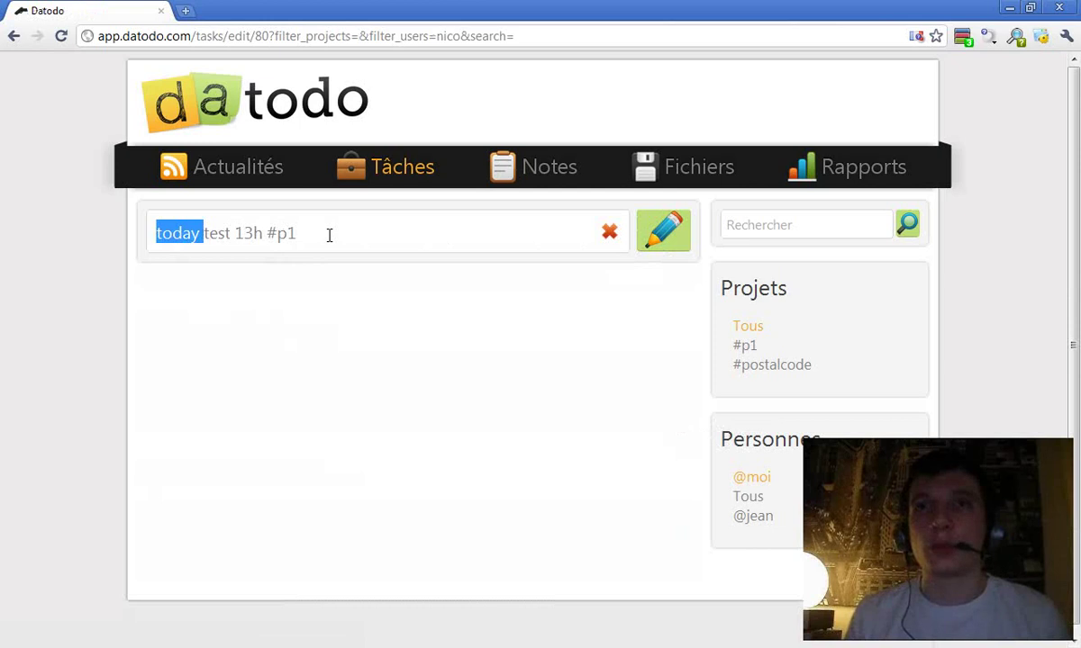
pyautogui.press('BackSpace')
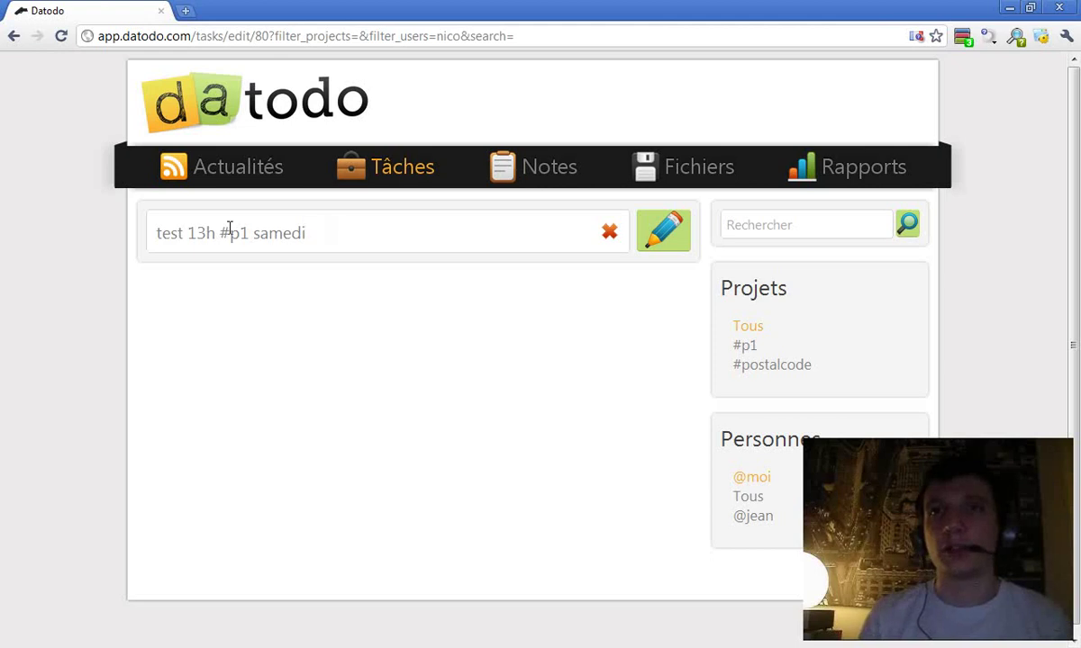
pyautogui.press('BackSpace')
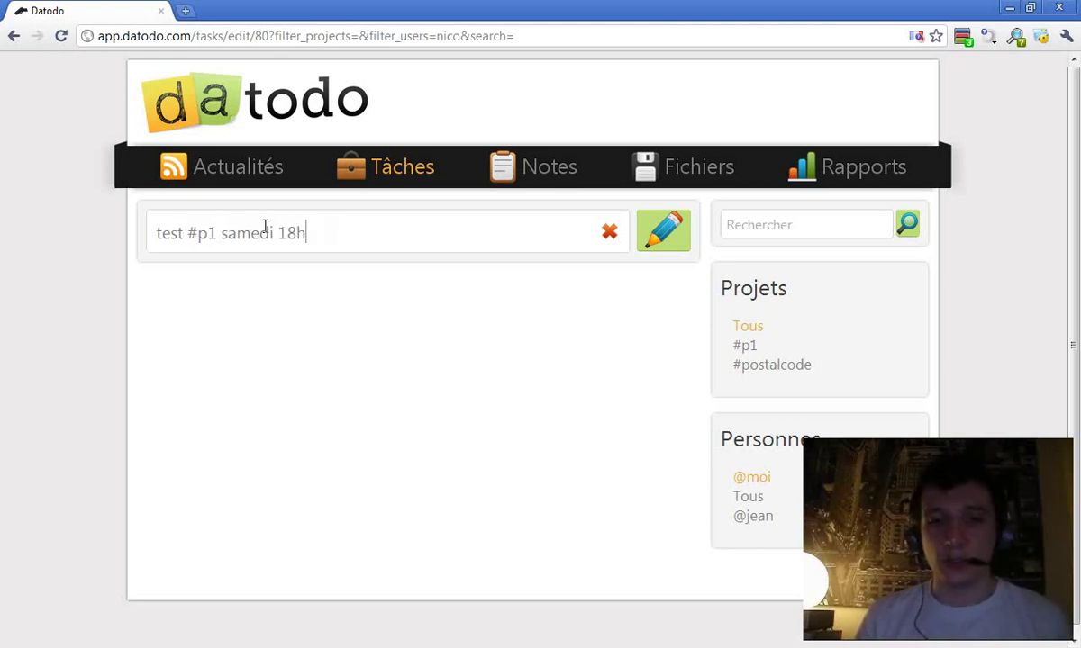
pyautogui.press('Return')
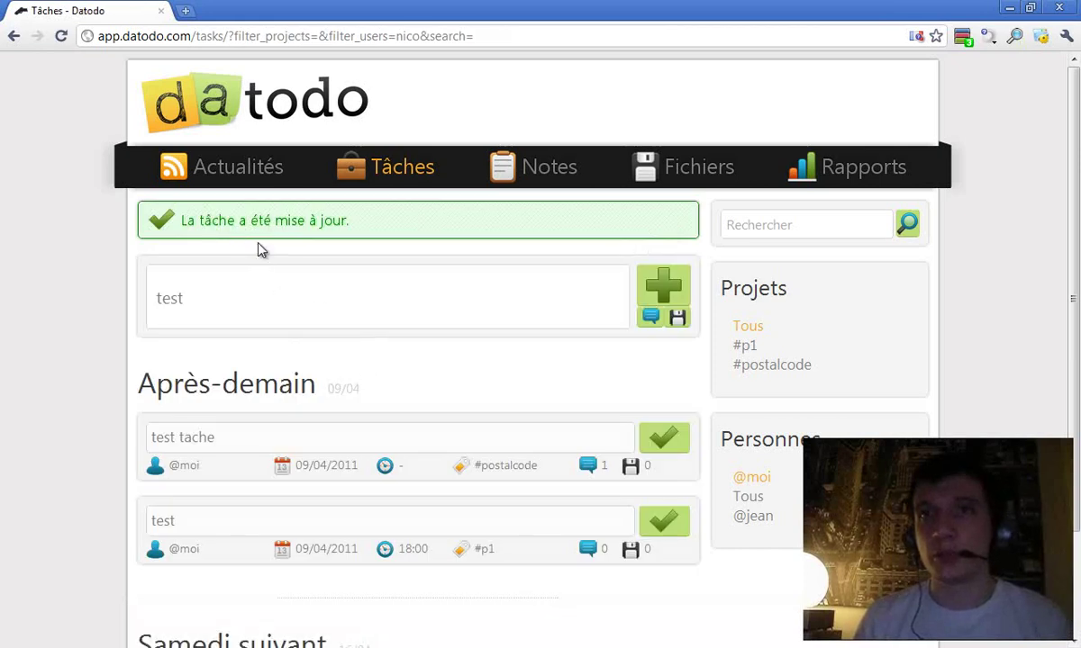
# Move the rescheduled "test" task from #p1 into a new project, #nouveauprojet, and save it.
pyautogui.scroll(-3, 239, 219)
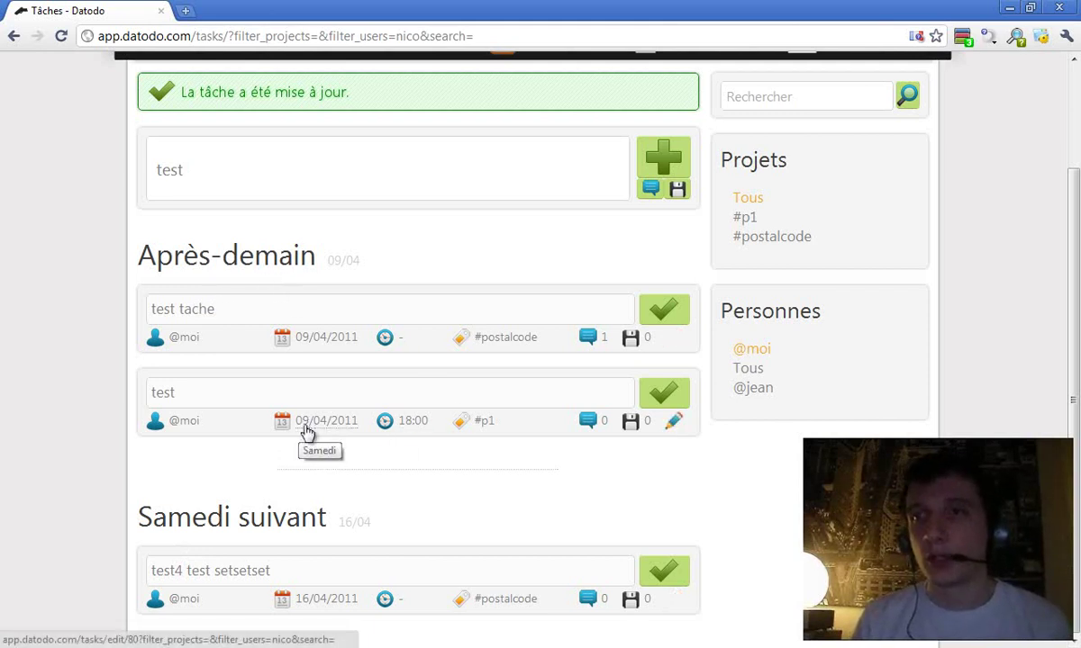
pyautogui.click(601, 423)
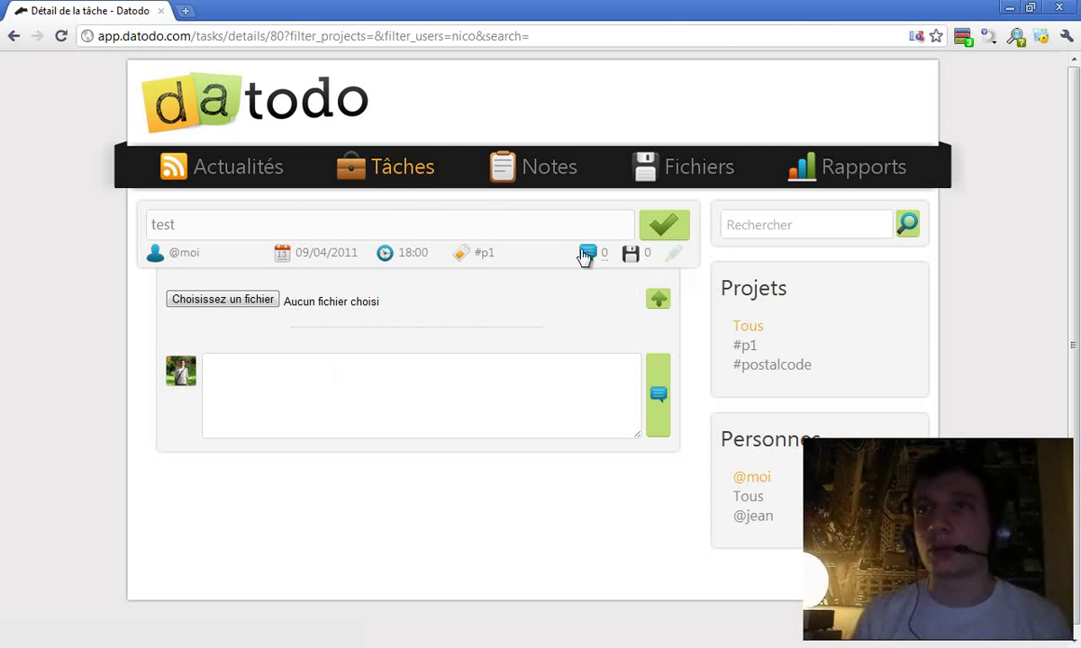
pyautogui.click(668, 253)
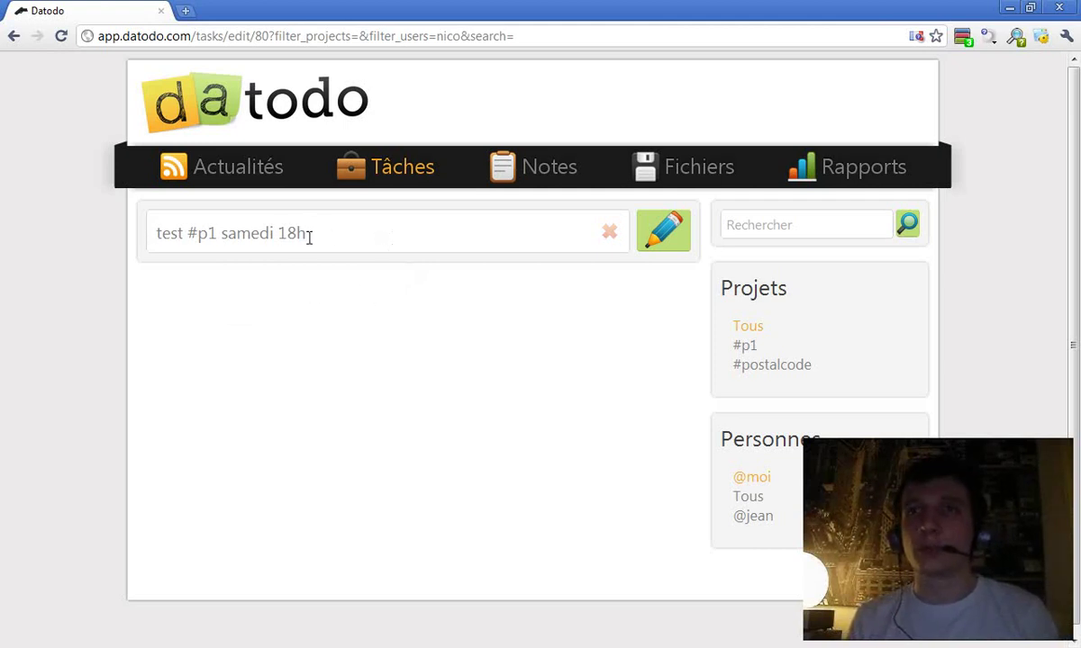
pyautogui.doubleClick(214, 230)
pyautogui.click(350, 233)
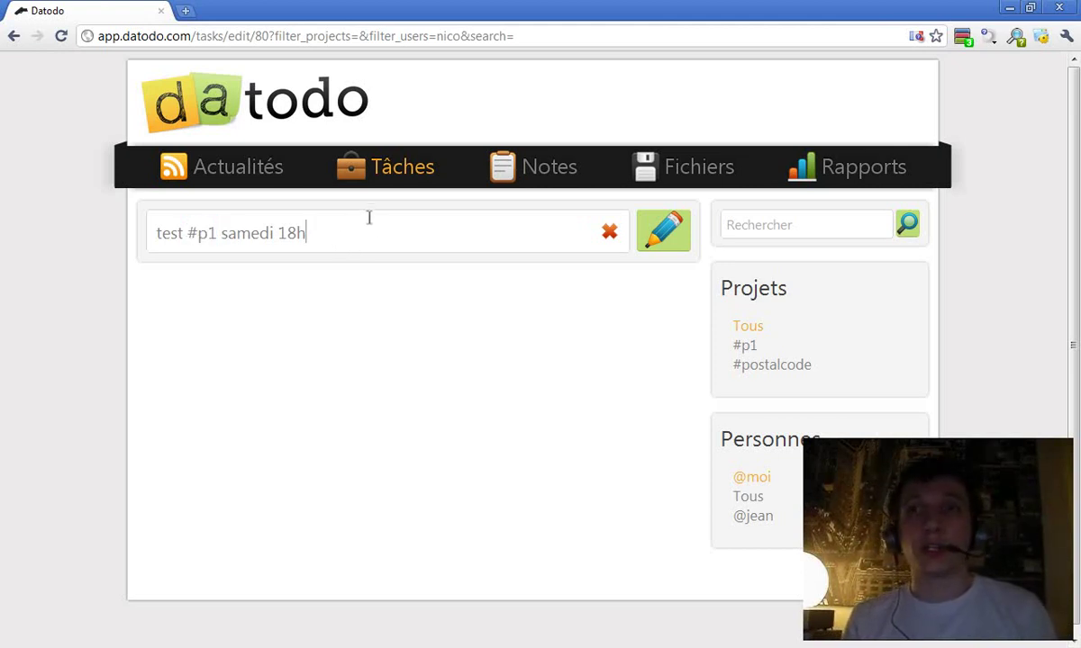
pyautogui.click(220, 233)
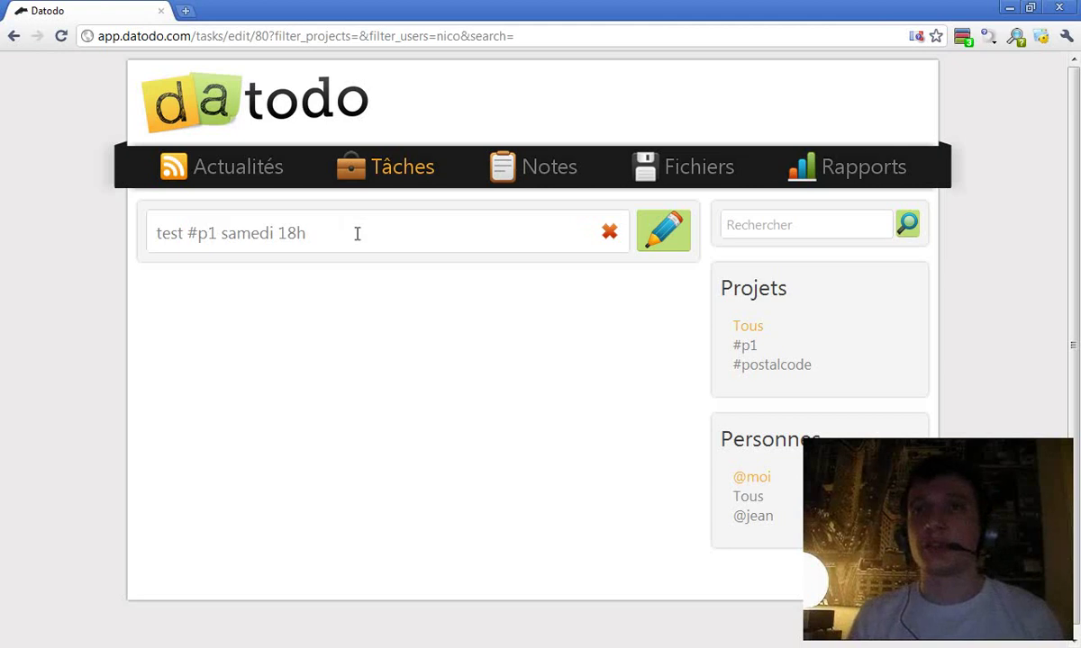
pyautogui.hotkey('shift', 'Left')
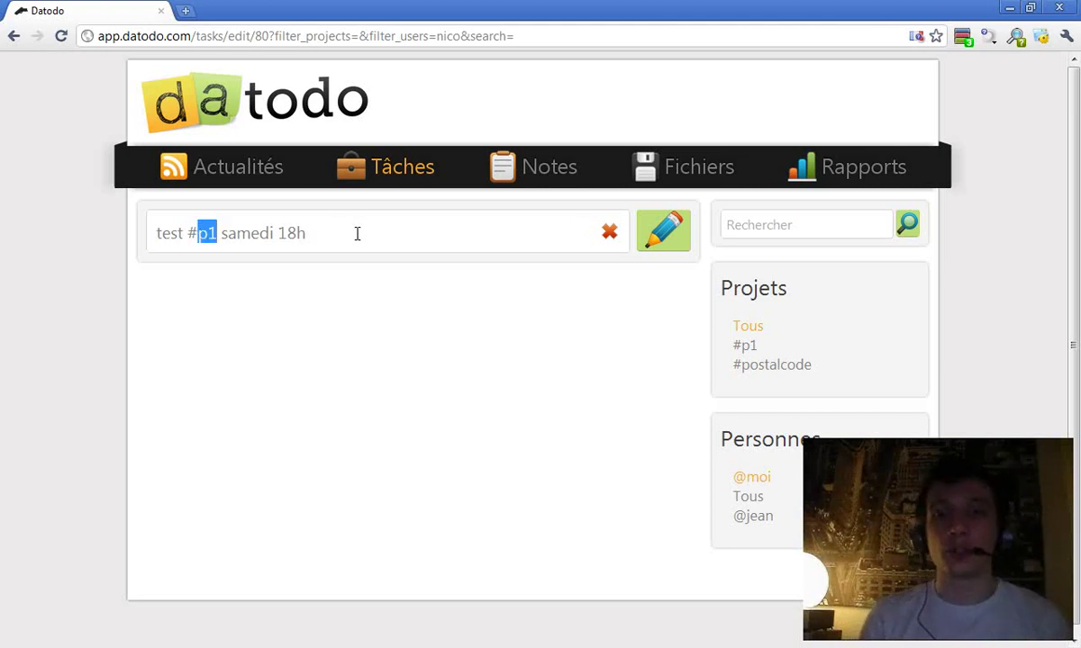
pyautogui.write('nouveauprojet')
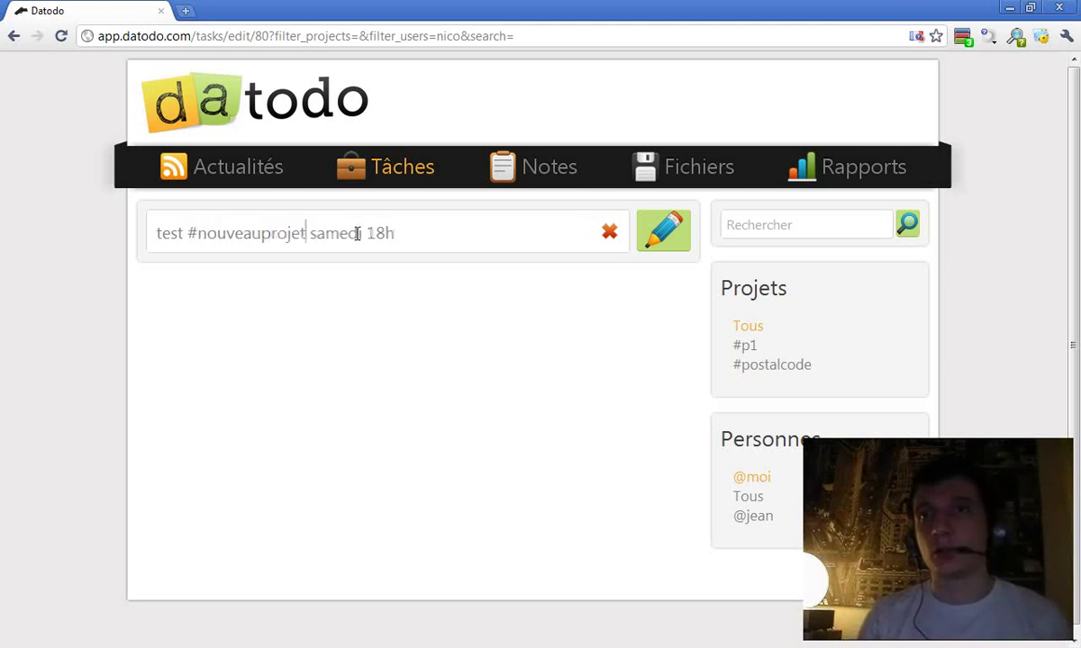
pyautogui.press('Return')
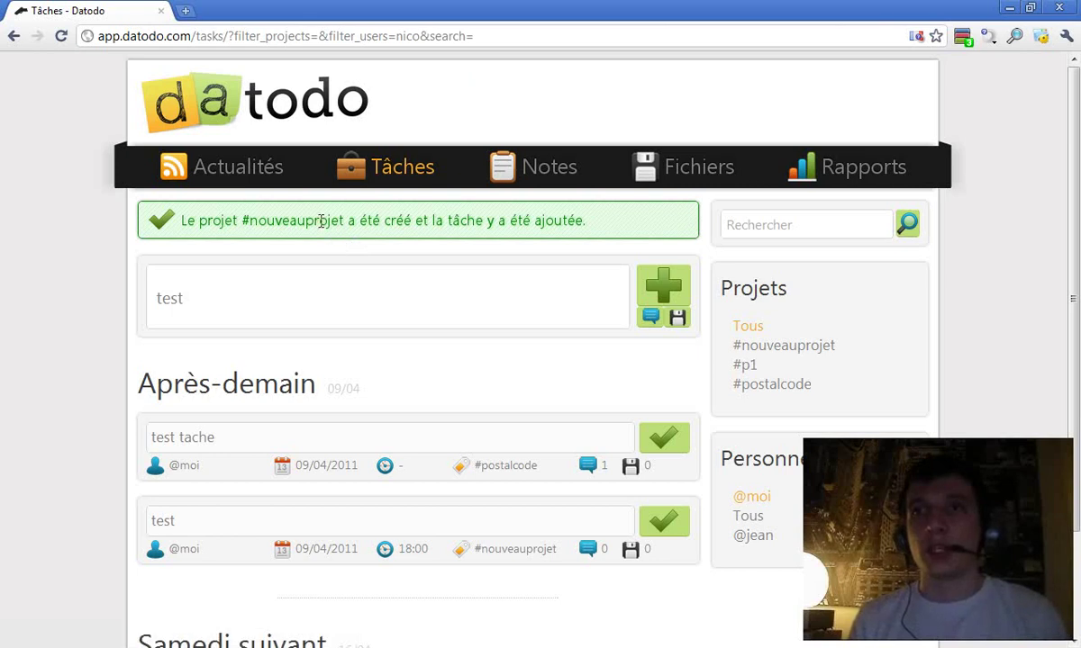
# Filter the tasks by #nouveauprojet and try to assign the "test" task to the other team member.
pyautogui.click(787, 353)
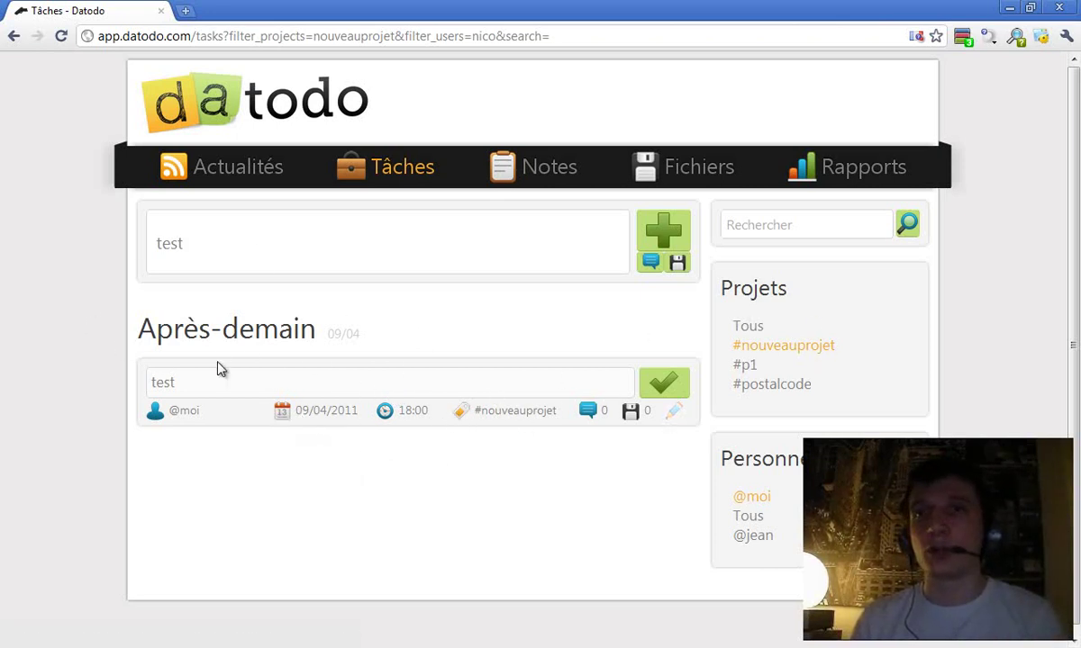
pyautogui.click(674, 413)
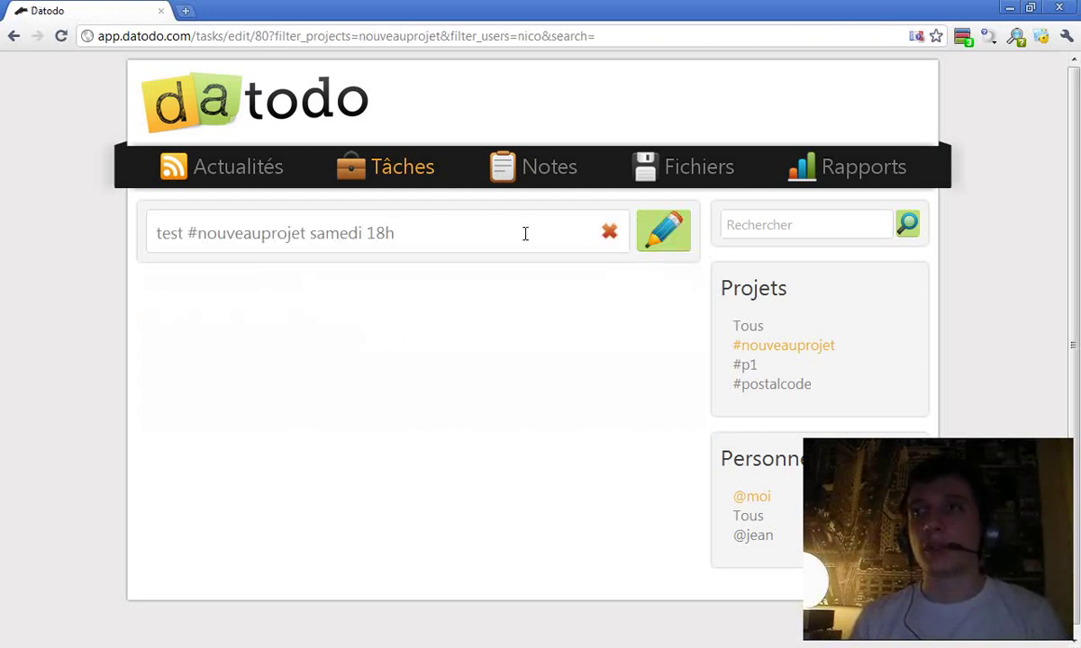
pyautogui.write('@jean')
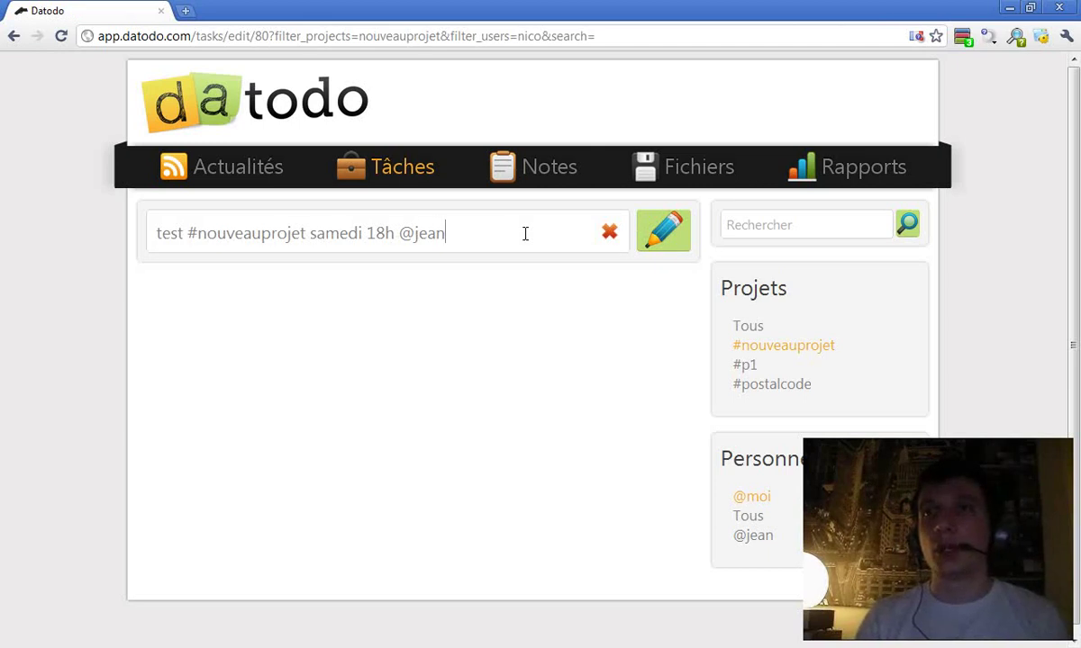
pyautogui.press('Return')
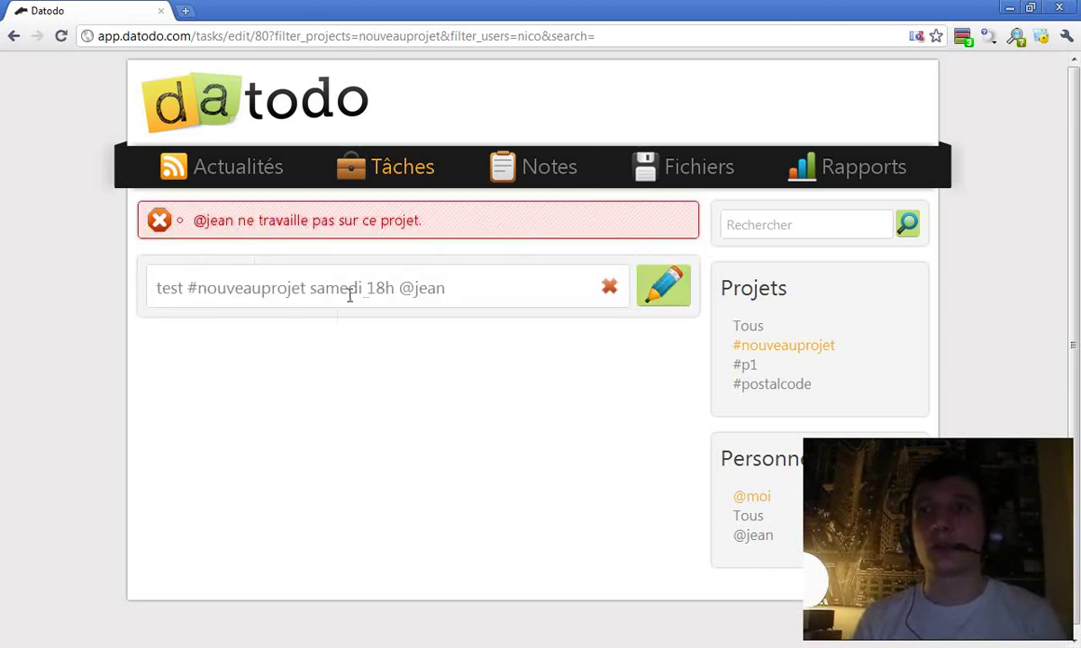
# Change the project tag in the task text to #p1 and save the task with its new assignee.
pyautogui.keyDown('shift'); pyautogui.click(203, 285); pyautogui.keyUp('shift')
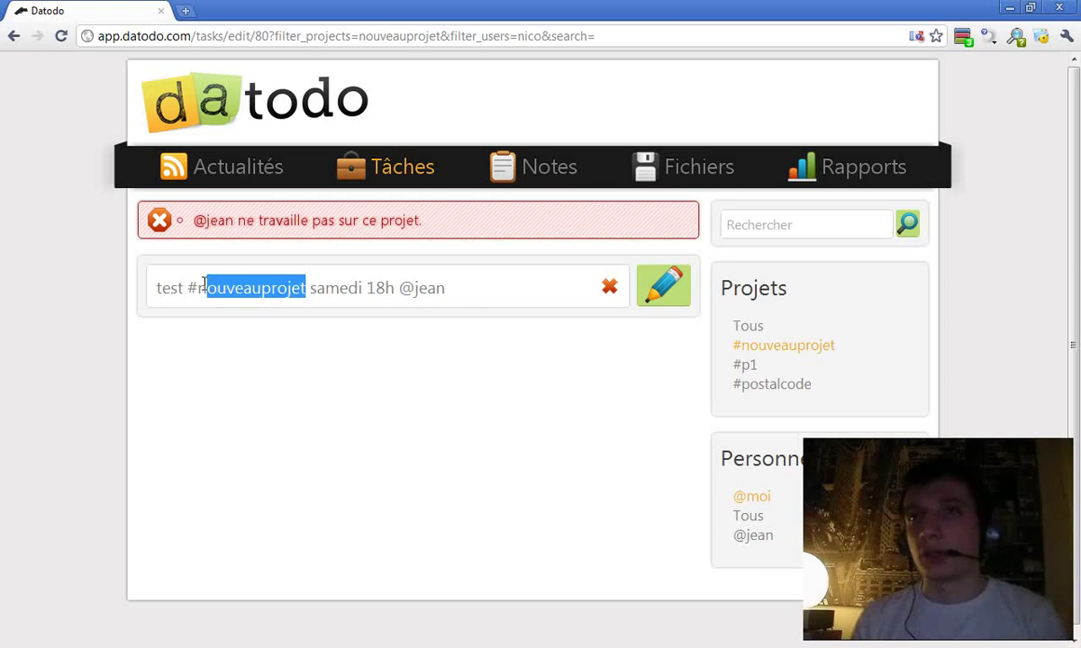
pyautogui.write('p1')
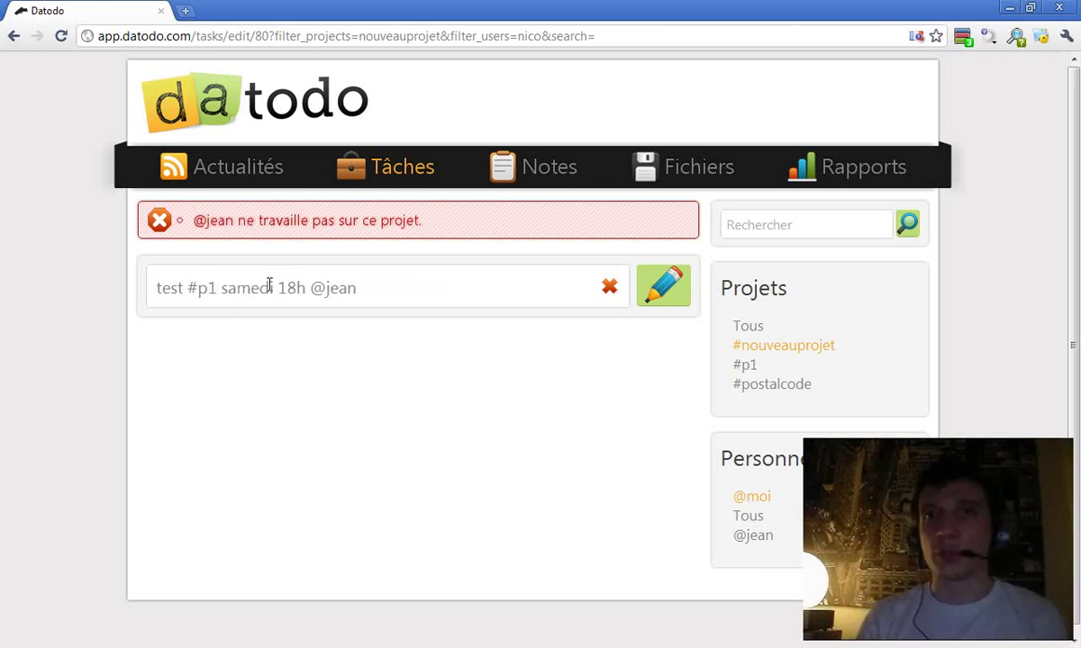
pyautogui.press('Return')
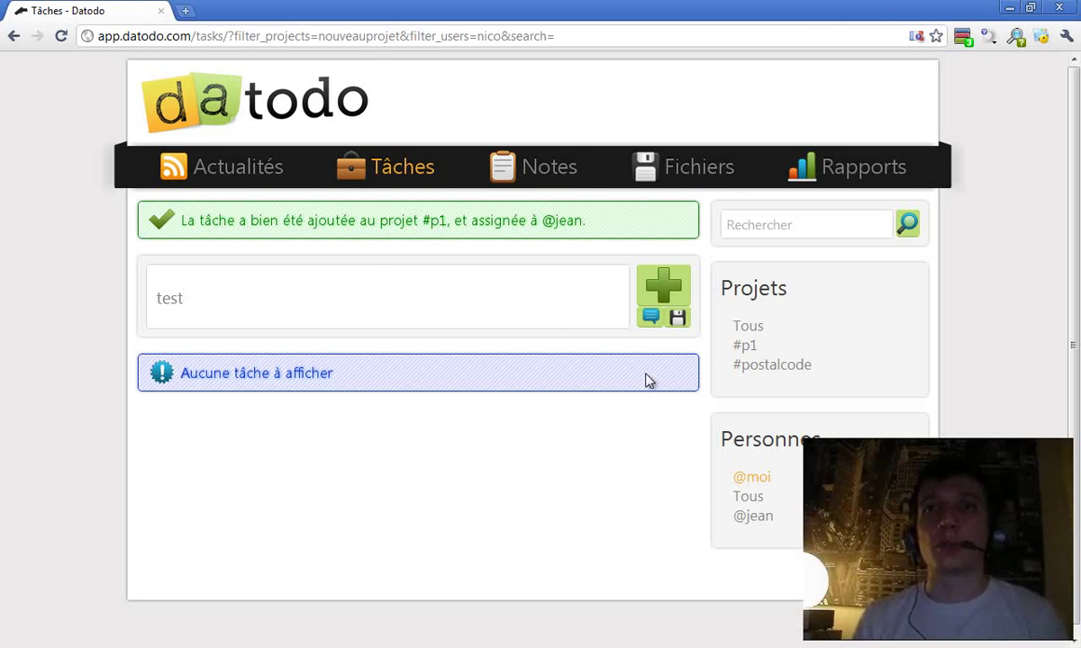
# Include the other member's tasks in the list and post the comment "Merci de faire ça au plus vite" on the "test" task.
pyautogui.click(294, 317)
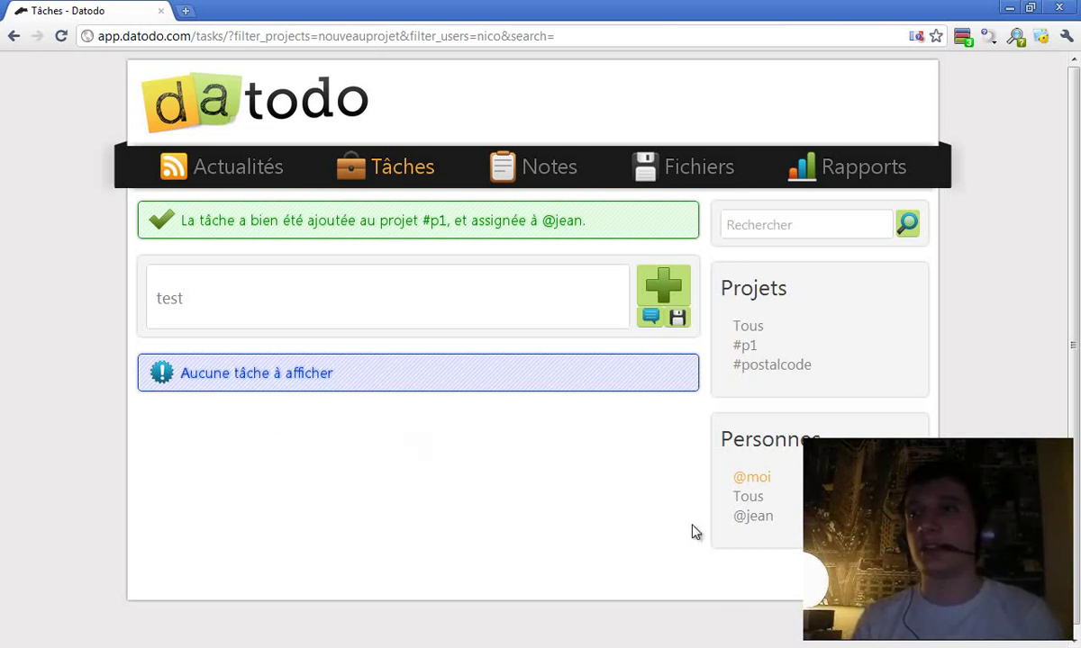
pyautogui.click(755, 533)
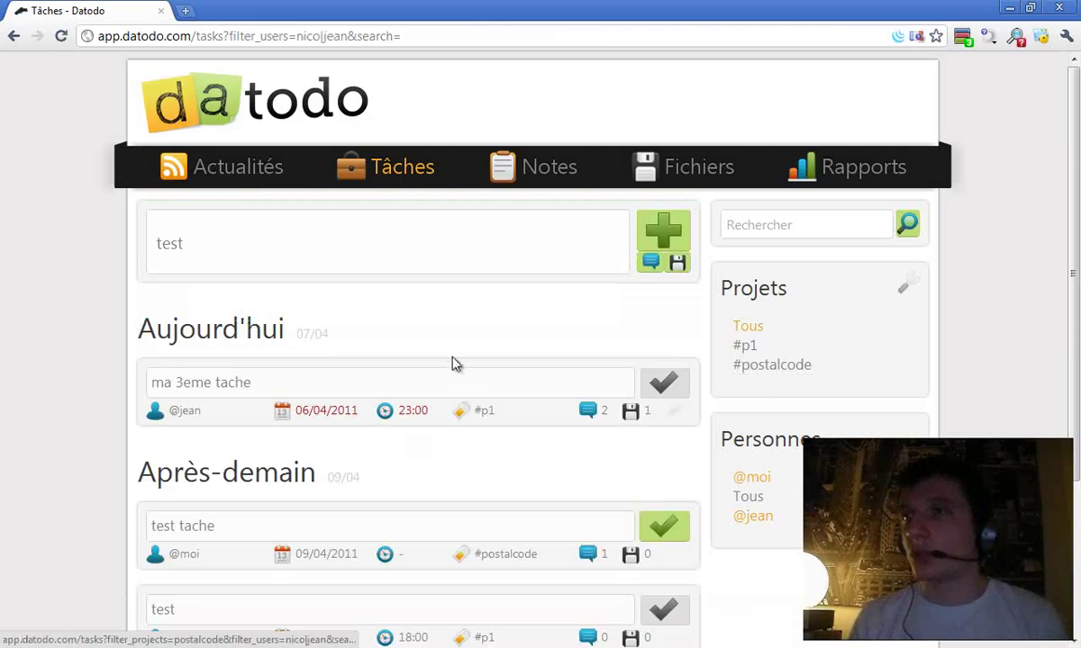
pyautogui.scroll(-3, 214, 364)
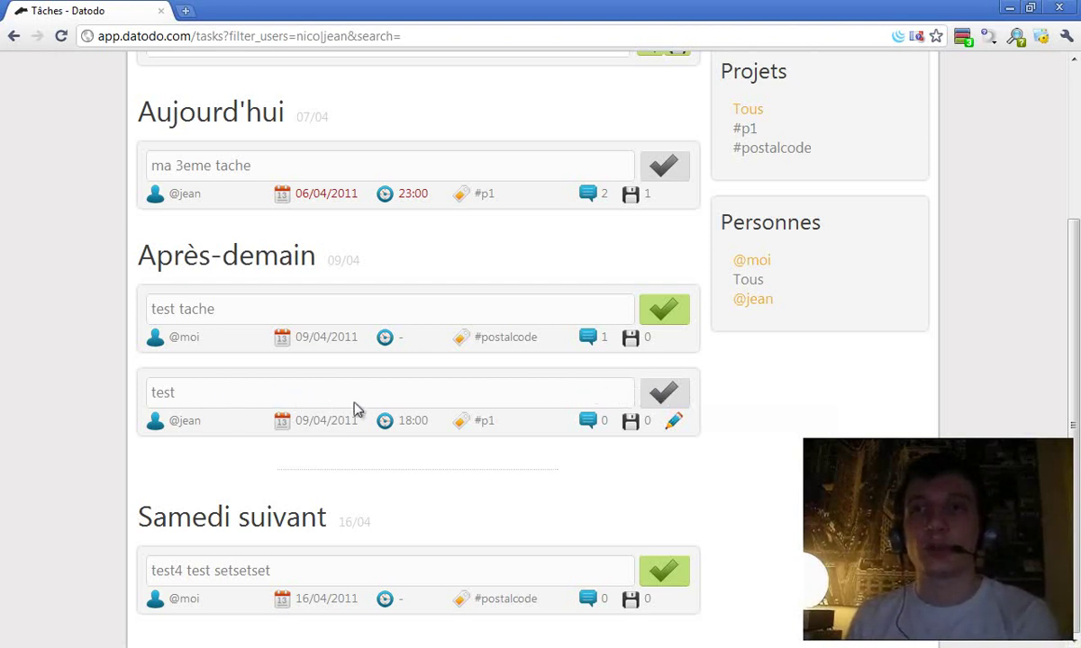
pyautogui.click(590, 422)
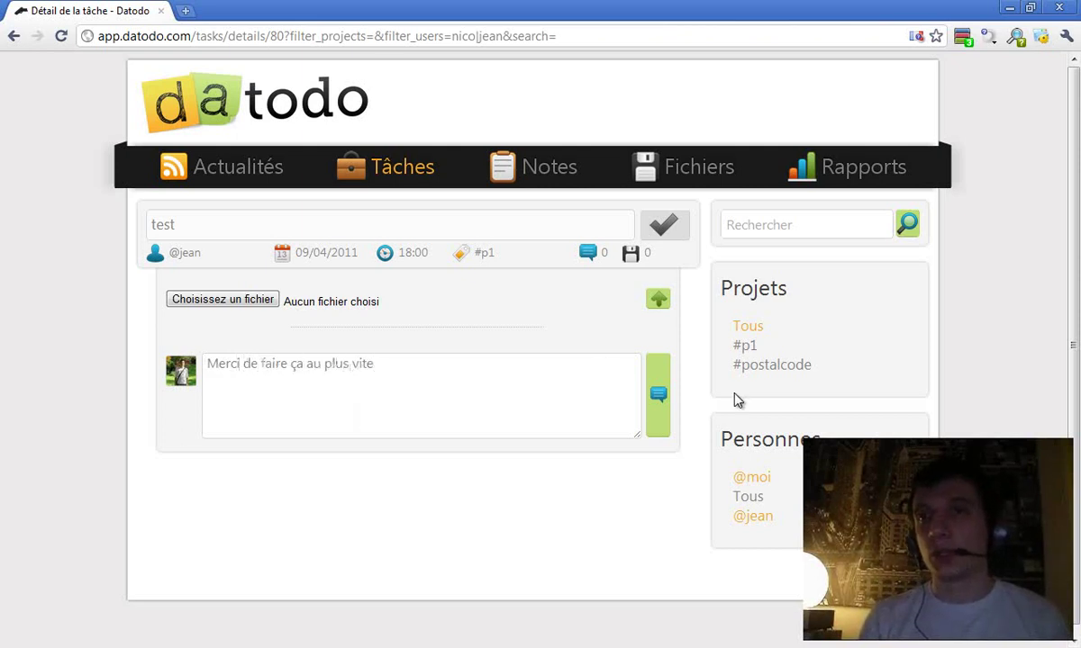
pyautogui.click(656, 393)
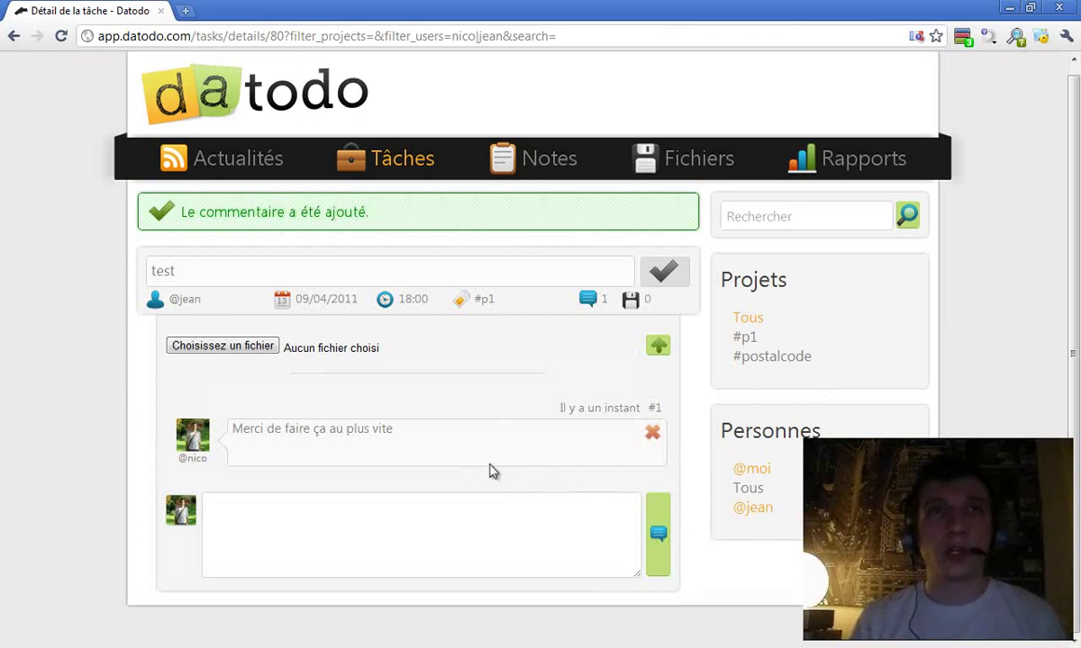
# Delete the posted comment and the "test" task itself, confirming both deletions.
pyautogui.click(653, 437)
pyautogui.click(540, 353)
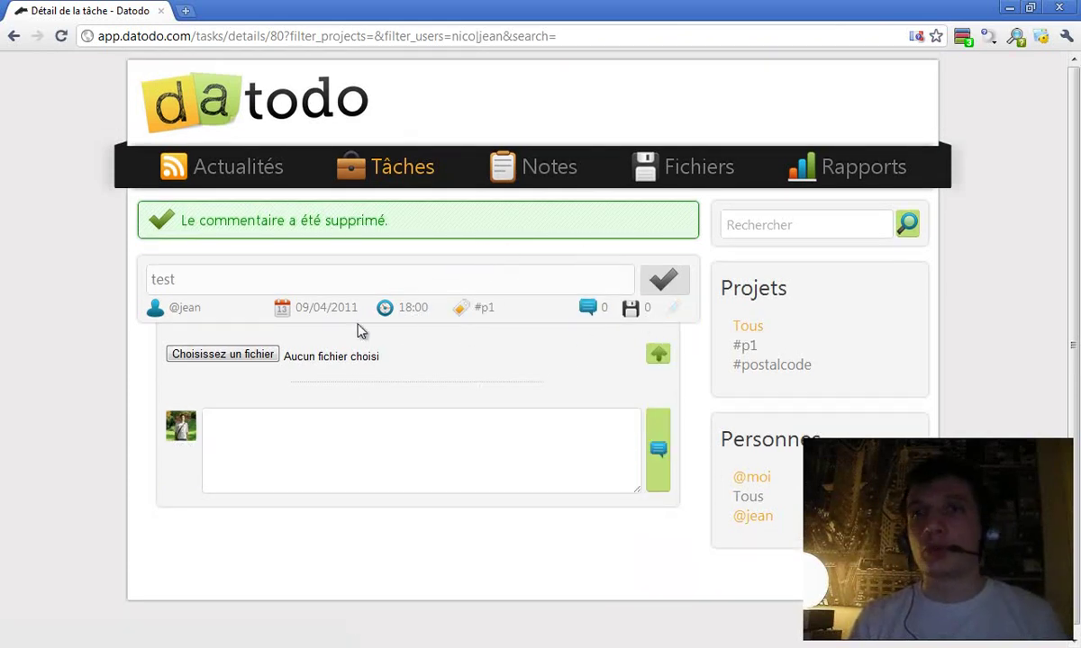
pyautogui.click(672, 312)
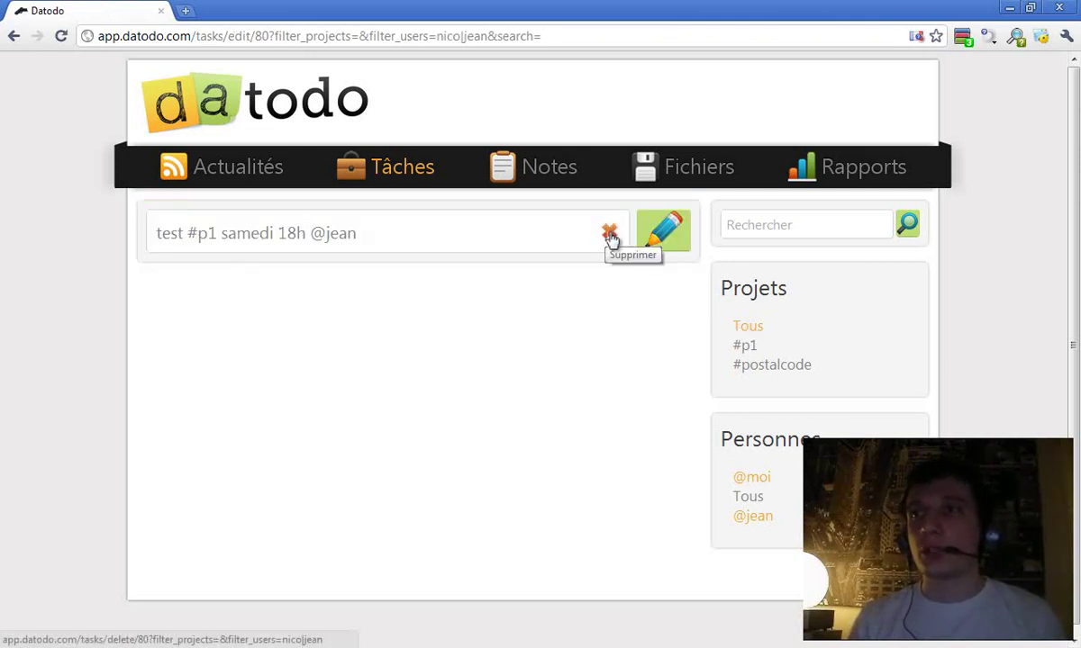
pyautogui.click(609, 236)
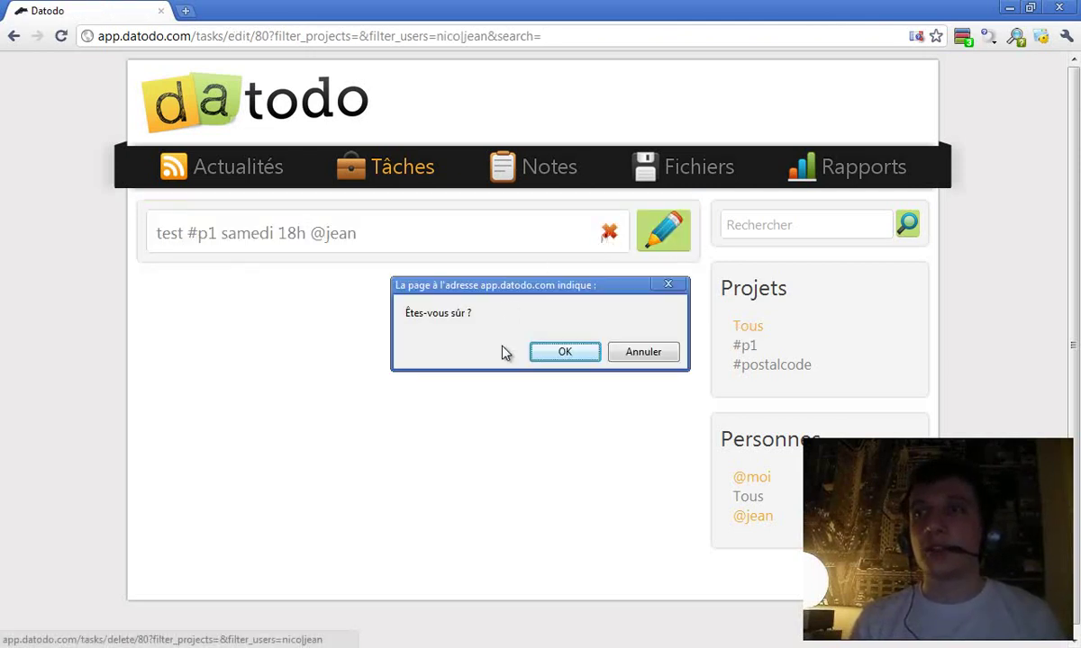
pyautogui.click(559, 356)
# Examine how the remaining tasks are grouped under the date headings Aujourd'hui, Après-demain and Samedi suivant.
pyautogui.scroll(-3, 266, 270)
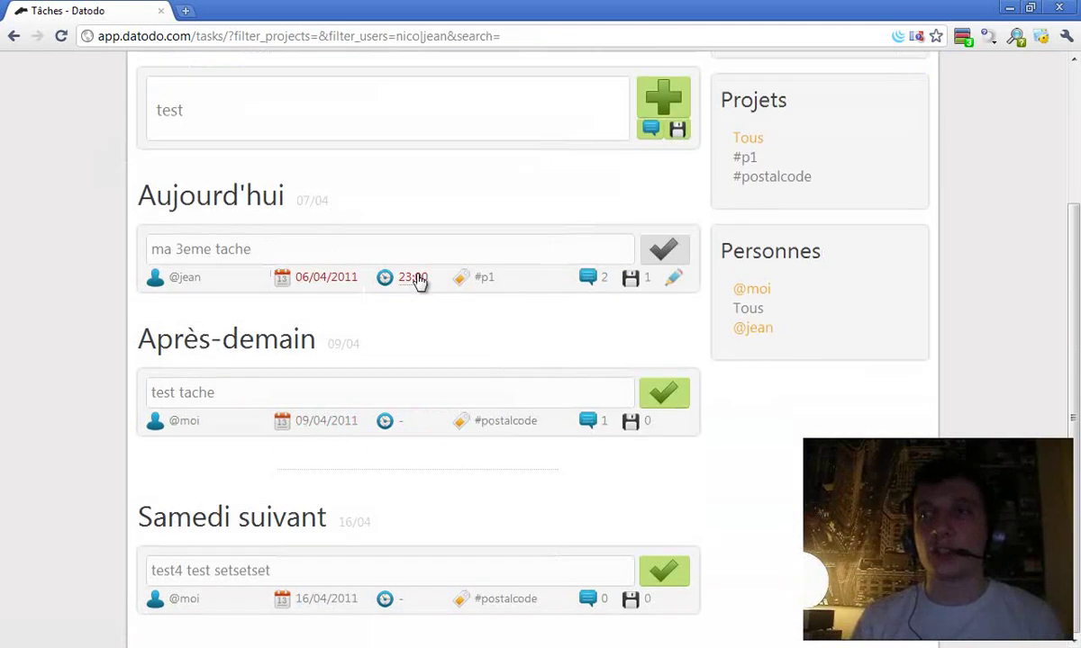
pyautogui.scroll(3, 422, 295)
pyautogui.scroll(-3, 341, 311)
pyautogui.scroll(3, 271, 270)
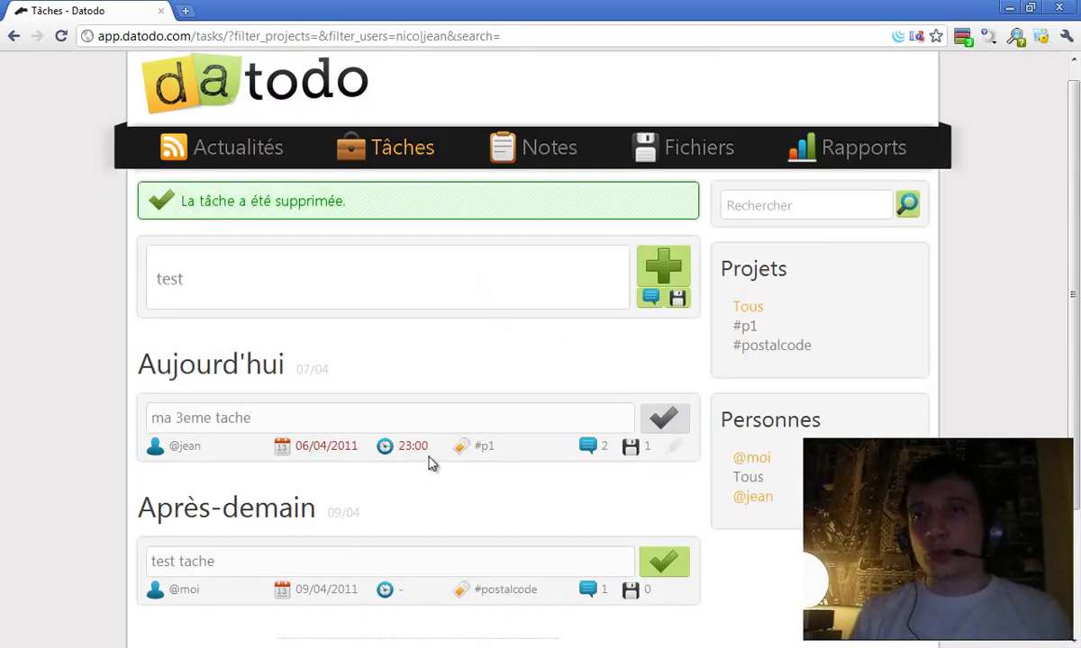
pyautogui.scroll(-3, 430, 463)
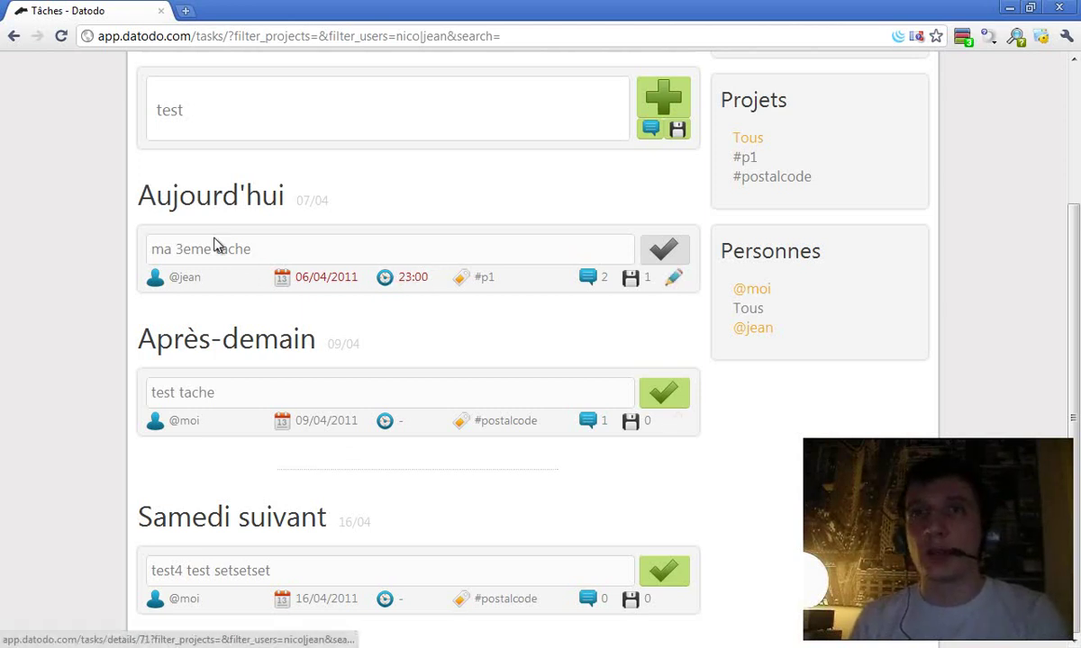
pyautogui.moveTo(131, 195); pyautogui.dragTo(273, 189)
pyautogui.click(275, 190)
pyautogui.keyDown('shift'); pyautogui.click(153, 194); pyautogui.keyUp('shift')
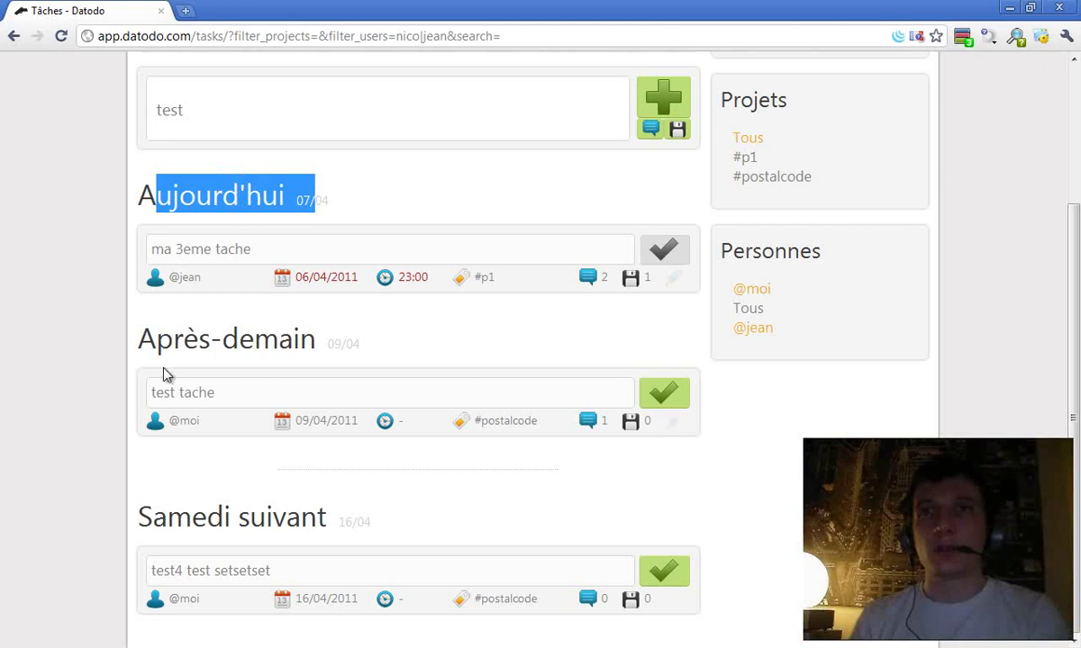
pyautogui.click(157, 326)
pyautogui.moveTo(140, 331); pyautogui.dragTo(263, 335)
pyautogui.click(348, 345)
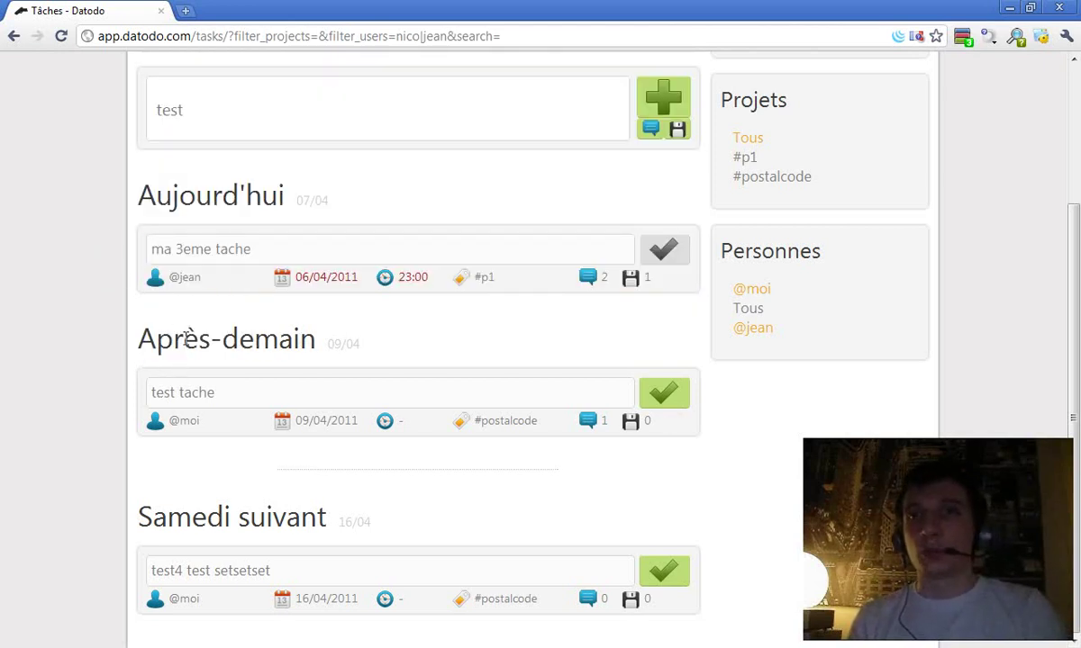
pyautogui.moveTo(307, 202); pyautogui.dragTo(333, 210)
pyautogui.click(356, 370)
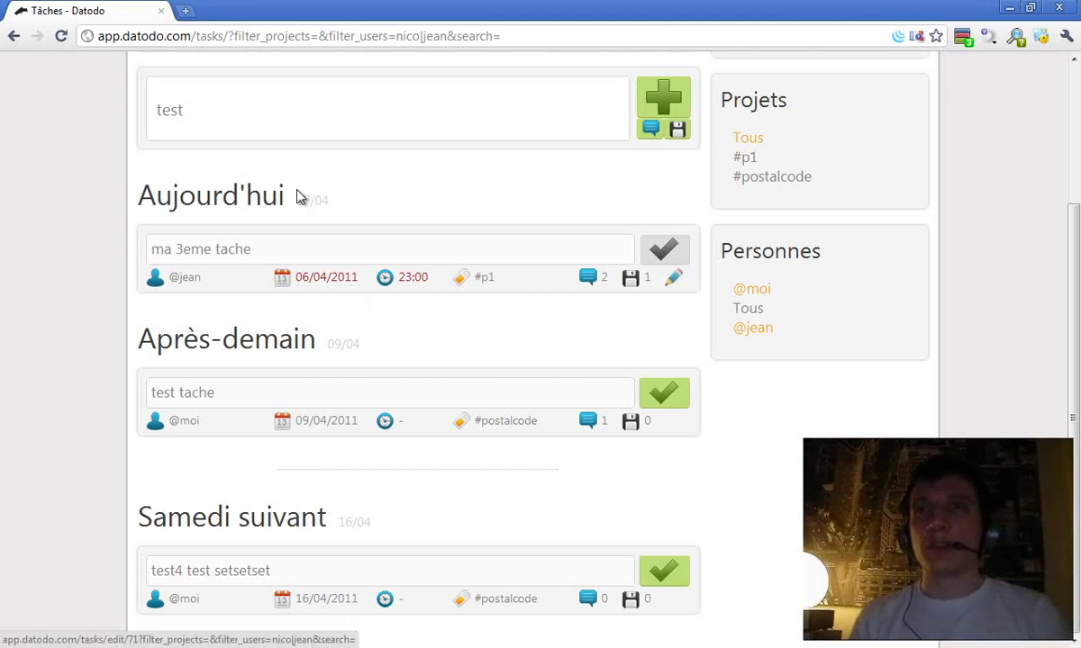
# Review the deletion notice and compare the dates, times and project tags of the tasks listed below it.
pyautogui.moveTo(306, 284)
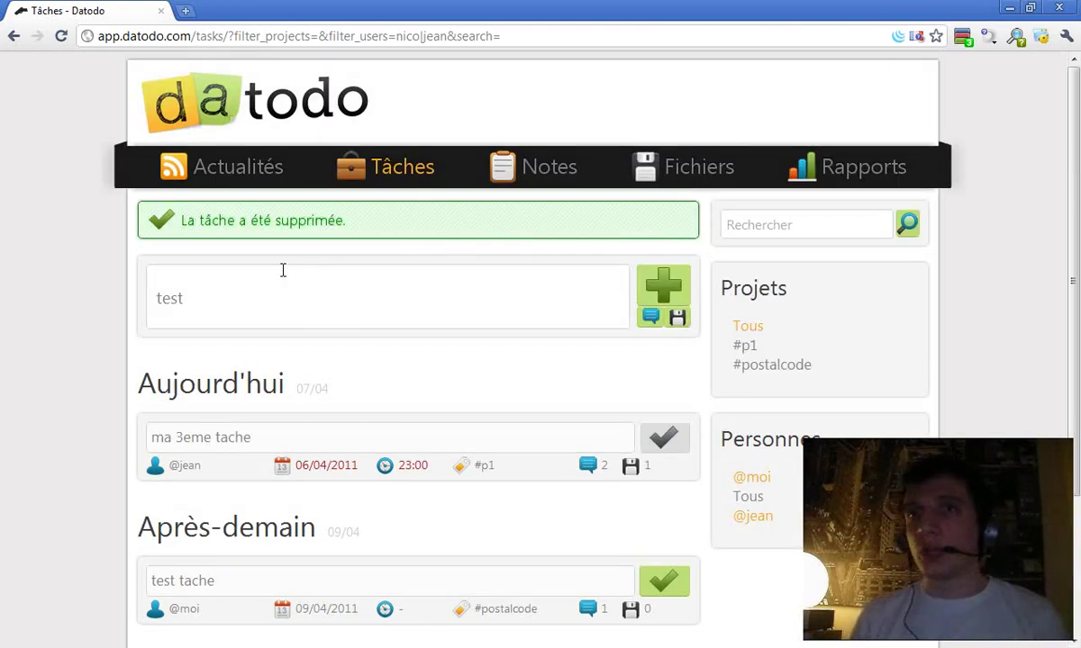
pyautogui.moveTo(351, 226); pyautogui.dragTo(250, 225)
pyautogui.click(193, 213)
pyautogui.click(271, 226)
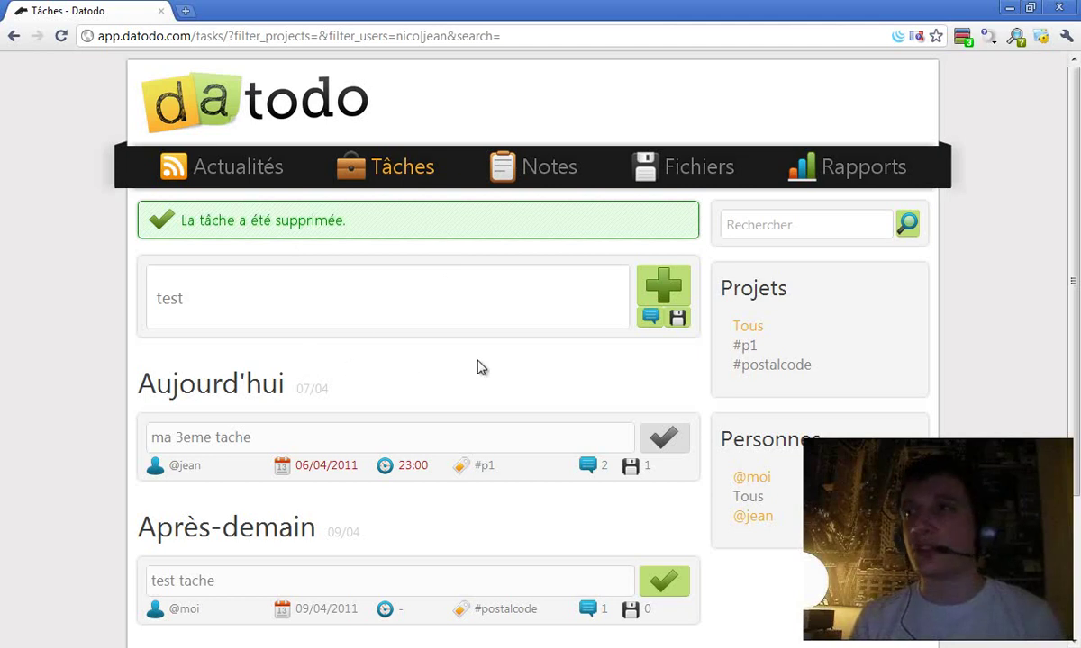
pyautogui.scroll(-2, 477, 371)
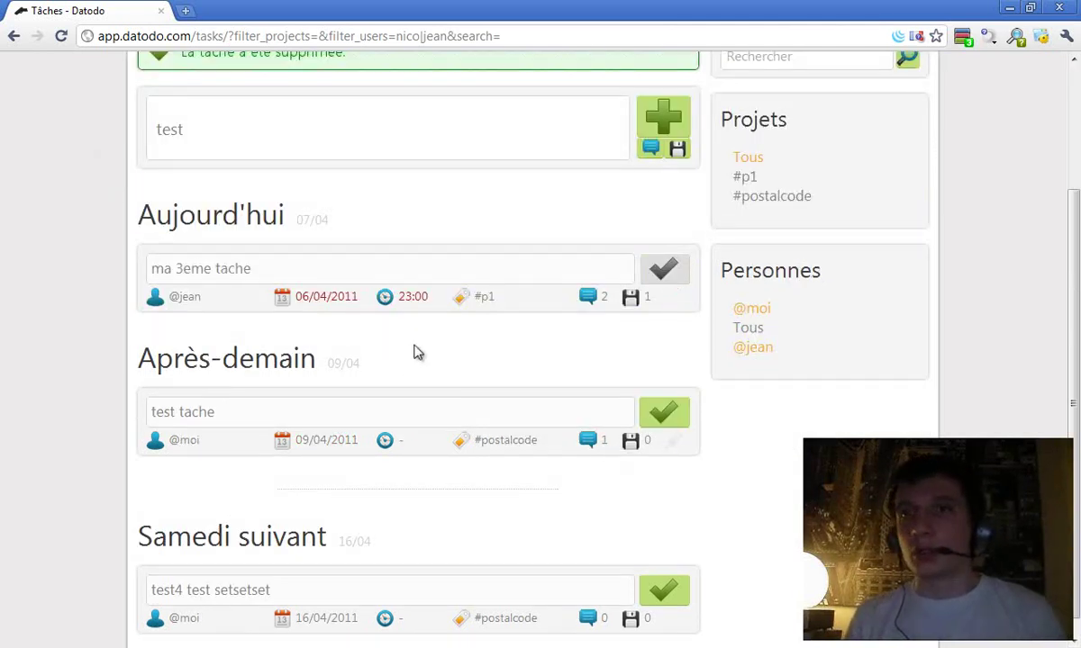
pyautogui.scroll(1, 416, 351)
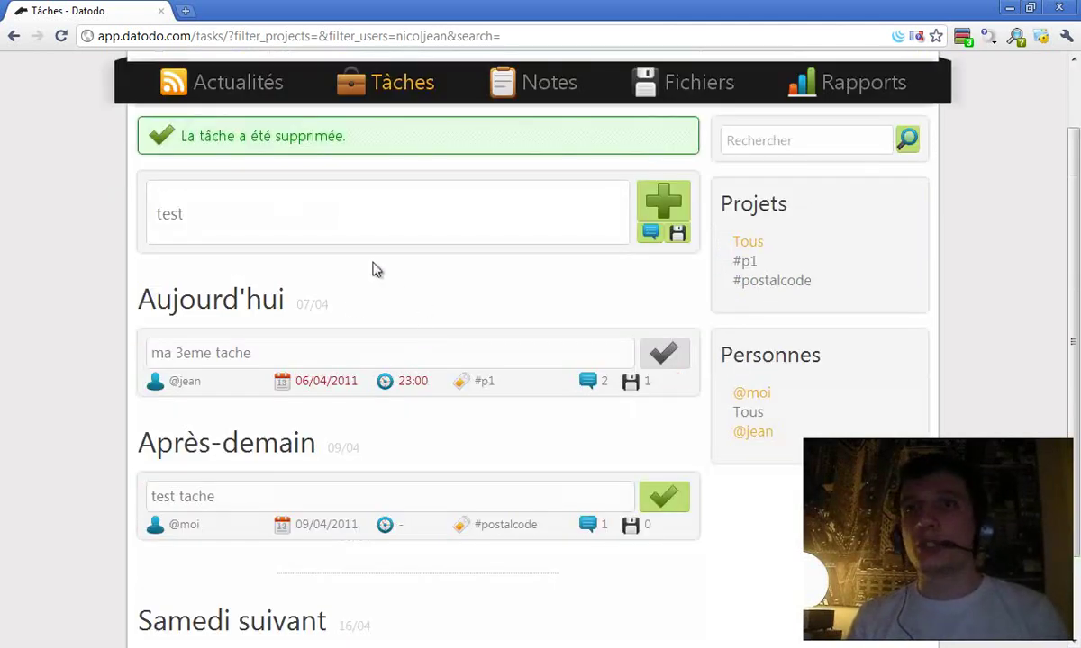
pyautogui.scroll(-1, 593, 424)
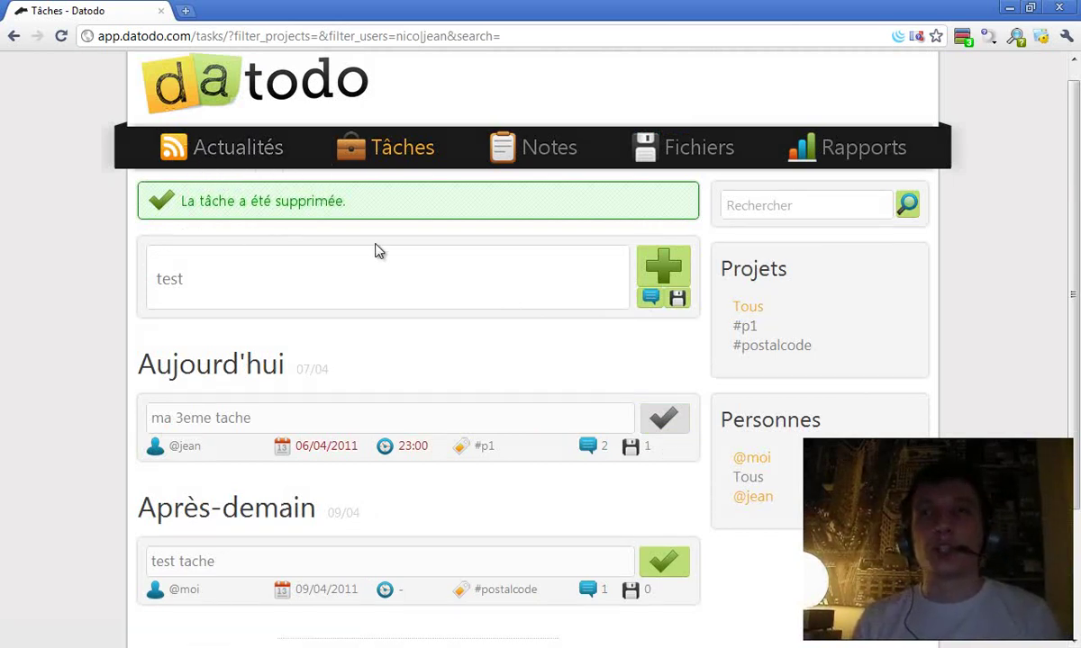
pyautogui.scroll(-2, 285, 245)
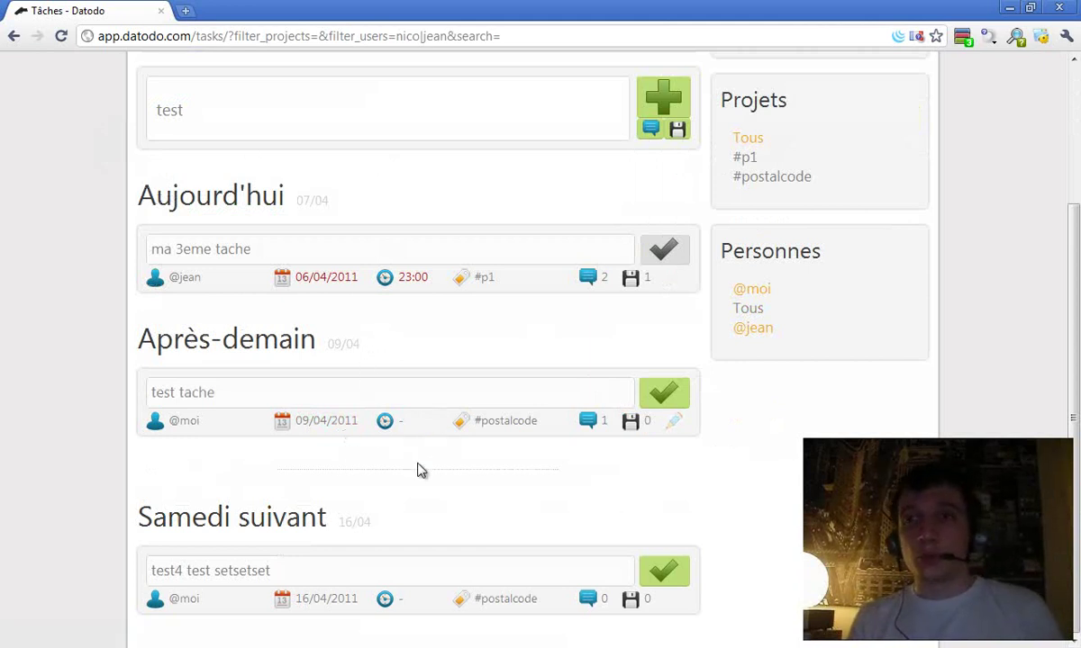
pyautogui.scroll(1, 373, 333)
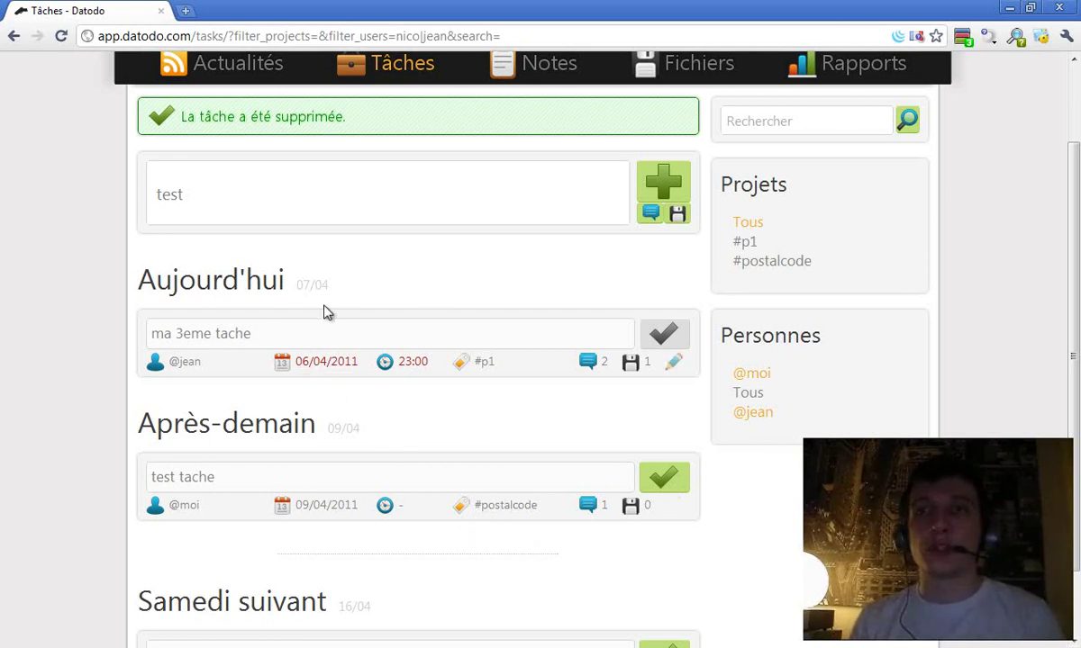
# View the editable text of the "ma 3eme tache" task, including its date and time wording, and return to the task list.
pyautogui.click(674, 367)
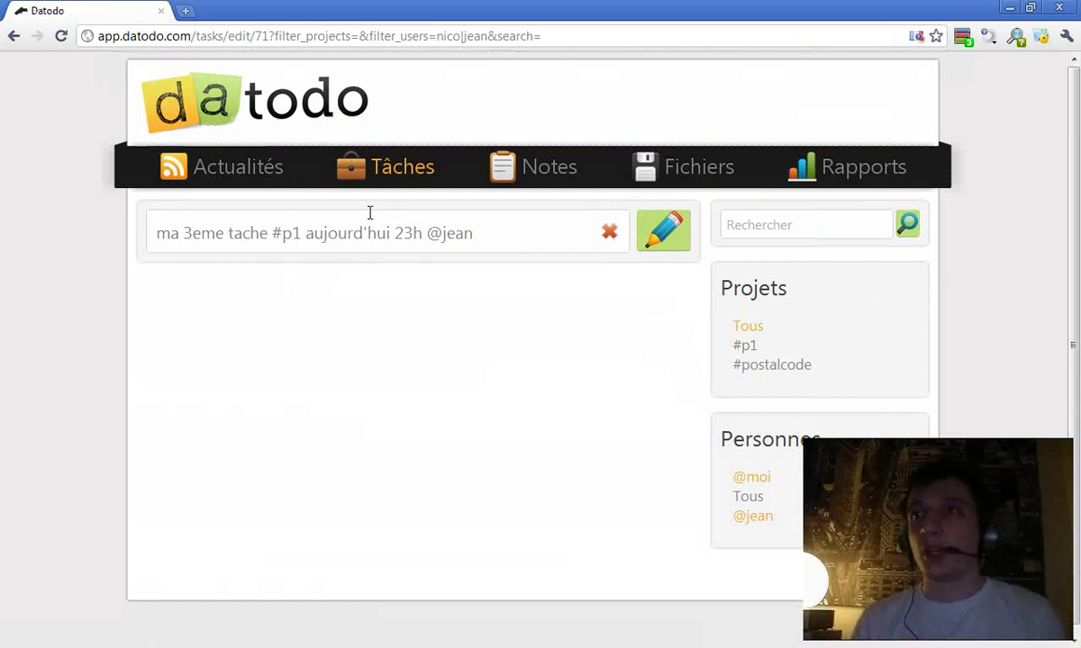
pyautogui.click(11, 38)
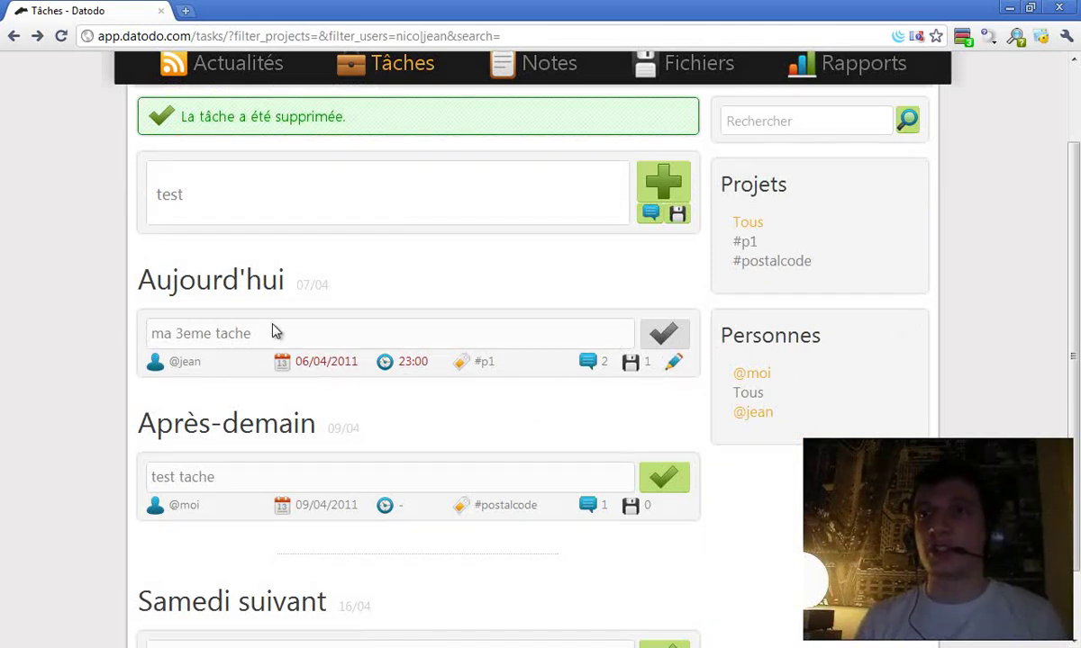
pyautogui.click(674, 362)
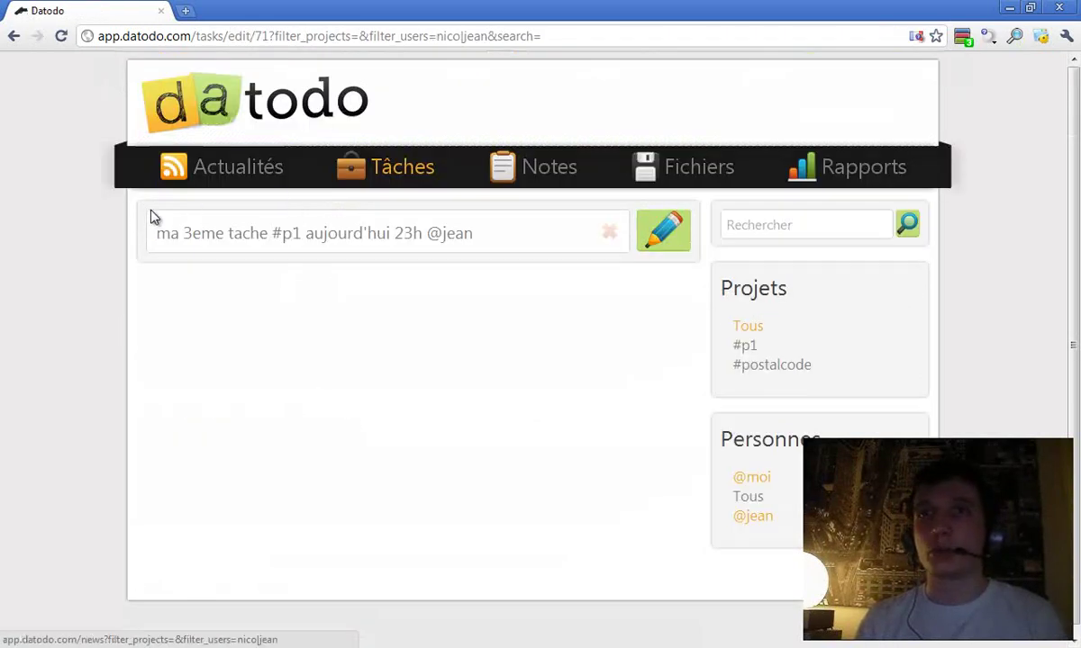
pyautogui.click(11, 38)
# View the comments and file attachment area of the "test tache" task, and return to its entry in the task list.
pyautogui.scroll(-1, 406, 342)
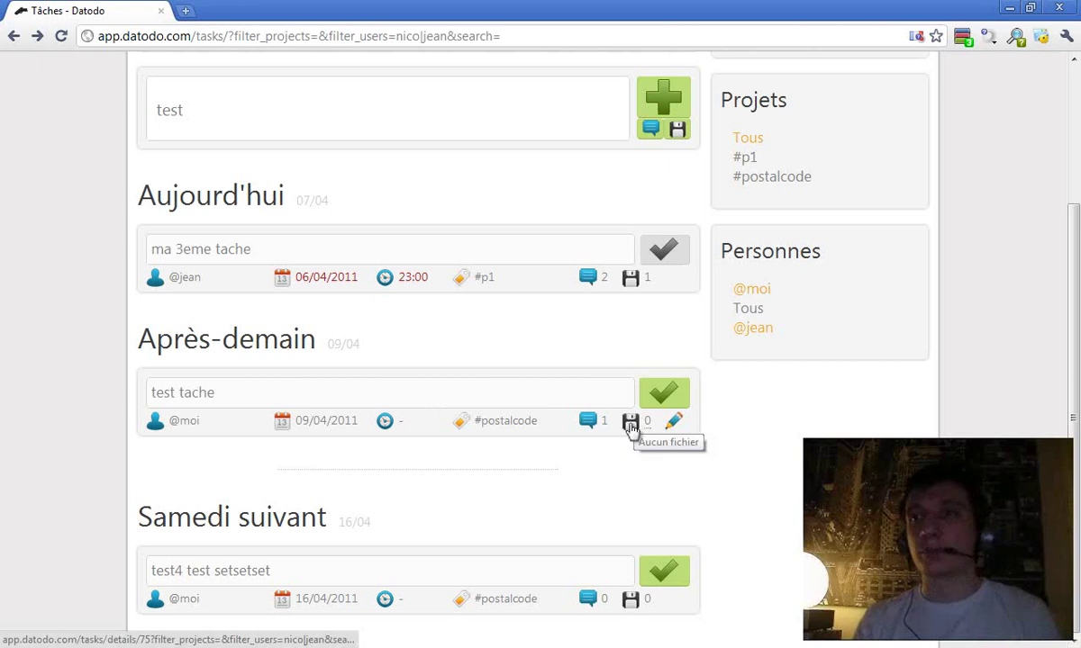
pyautogui.click(593, 423)
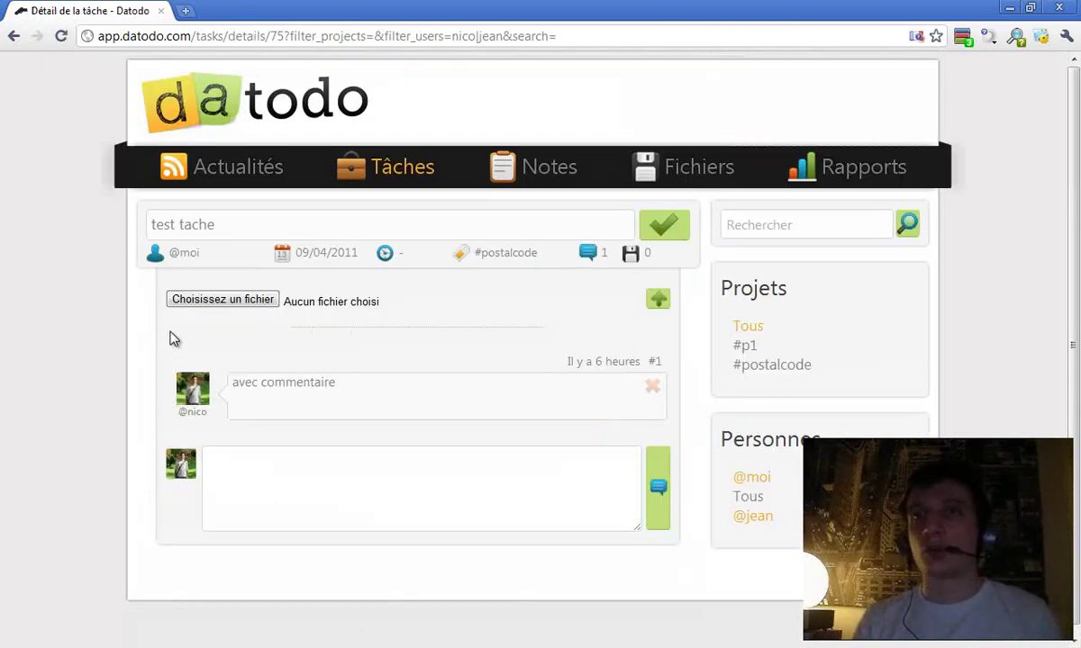
pyautogui.click(13, 37)
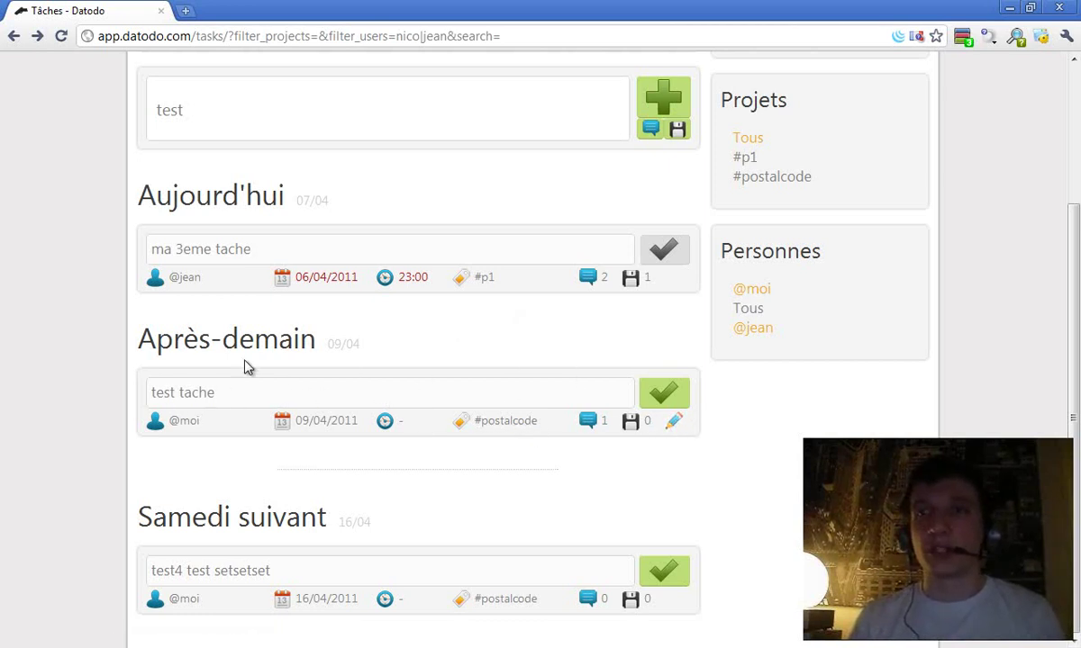
pyautogui.moveTo(144, 390); pyautogui.dragTo(237, 391)
pyautogui.click(232, 390)
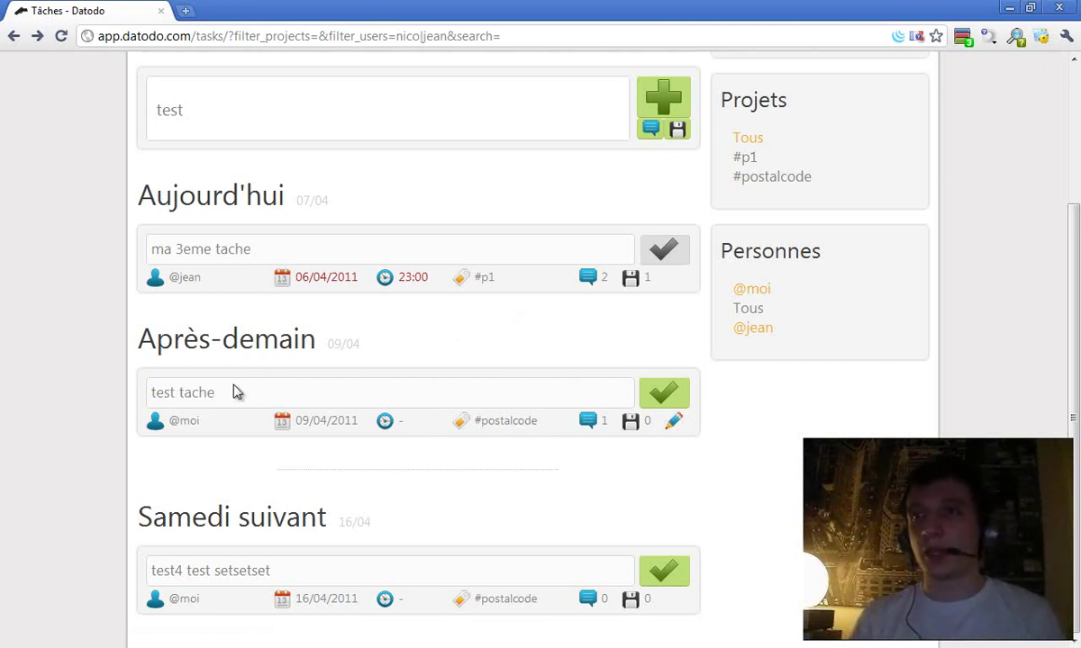